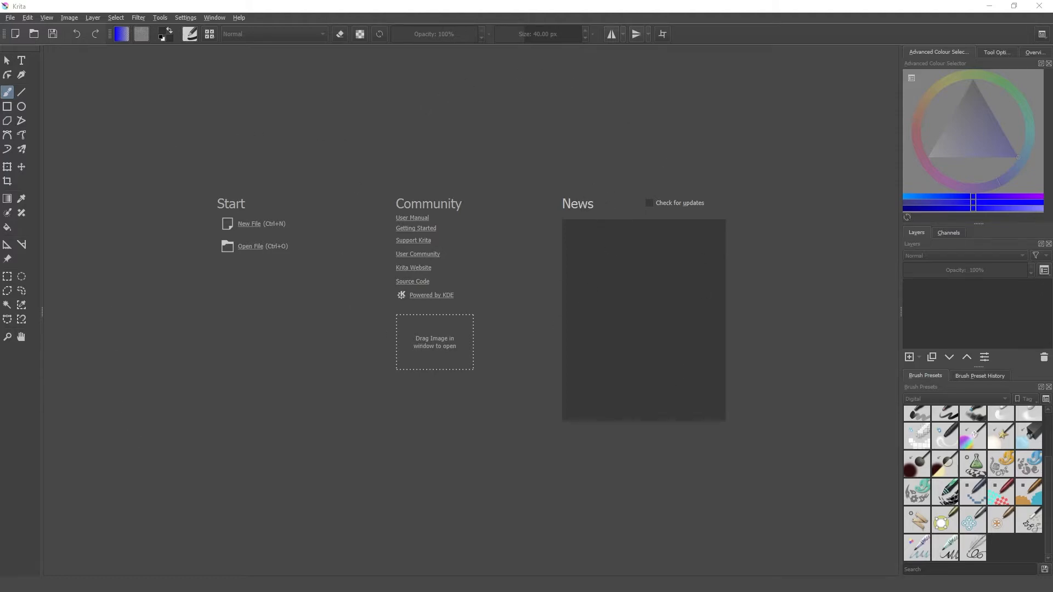
- Open Stone_CreateTile.jpg from the TilingTextures folder as a new document in Krita
drag(1019, 151, 600, 173)
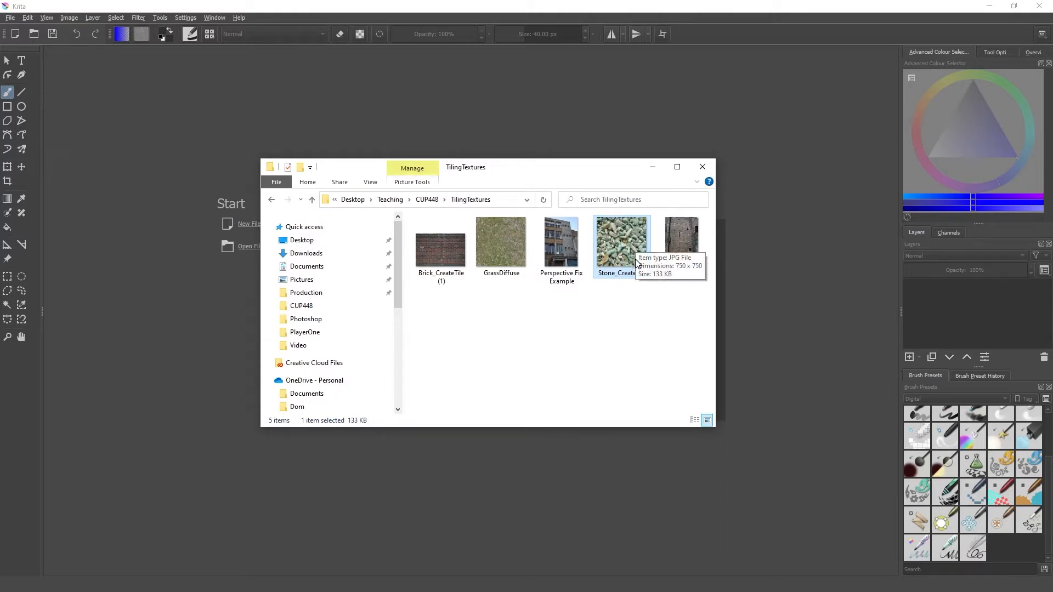
drag(600, 170, 670, 288)
drag(700, 363, 414, 168)
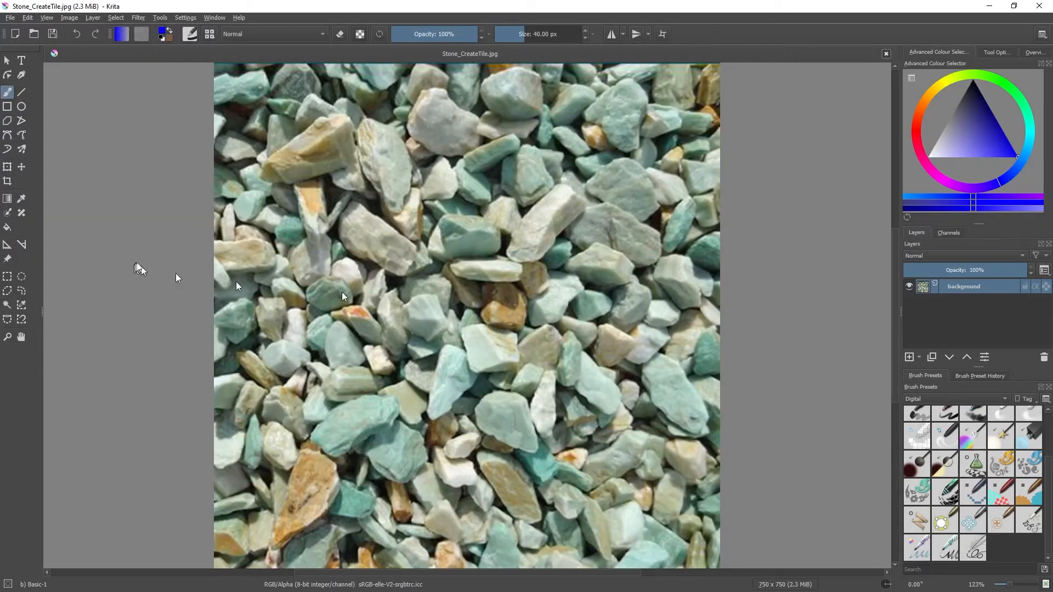
- Enable Wrap Around Mode for the stone texture so its tiling seams can be examined
scroll(347, 278, down, 3)
scroll(374, 269, up, 3)
scroll(374, 269, down, 3)
scroll(374, 268, up, 2)
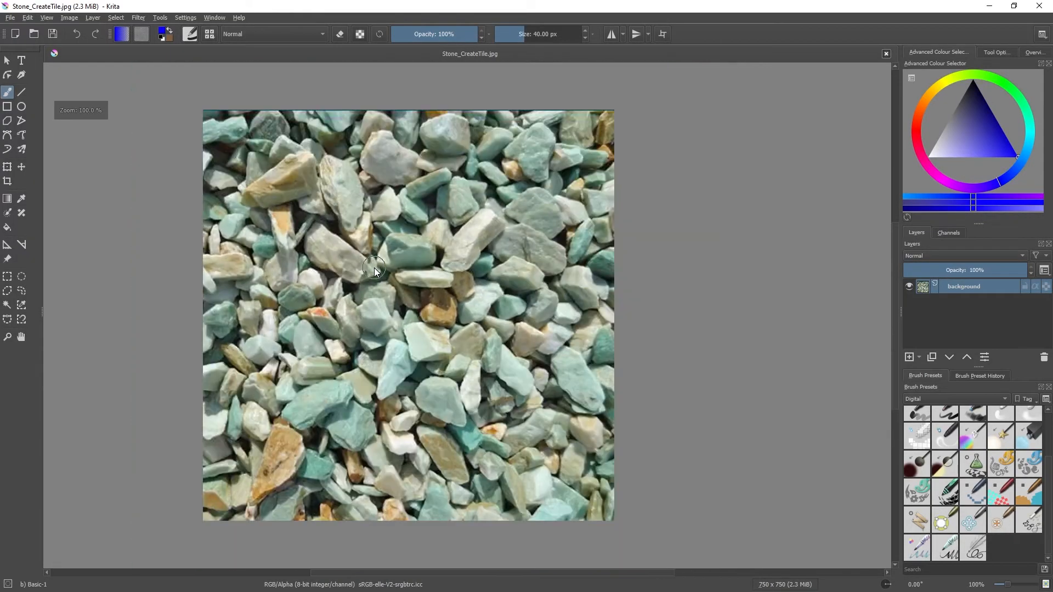
scroll(374, 268, down, 1)
scroll(373, 269, up, 1)
scroll(372, 268, down, 1)
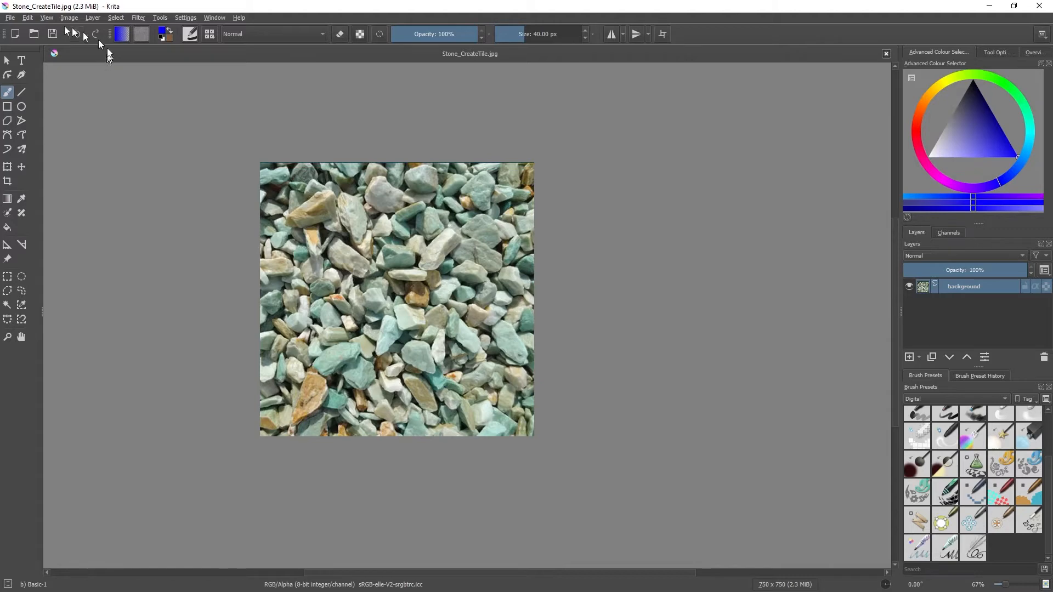
click(46, 18)
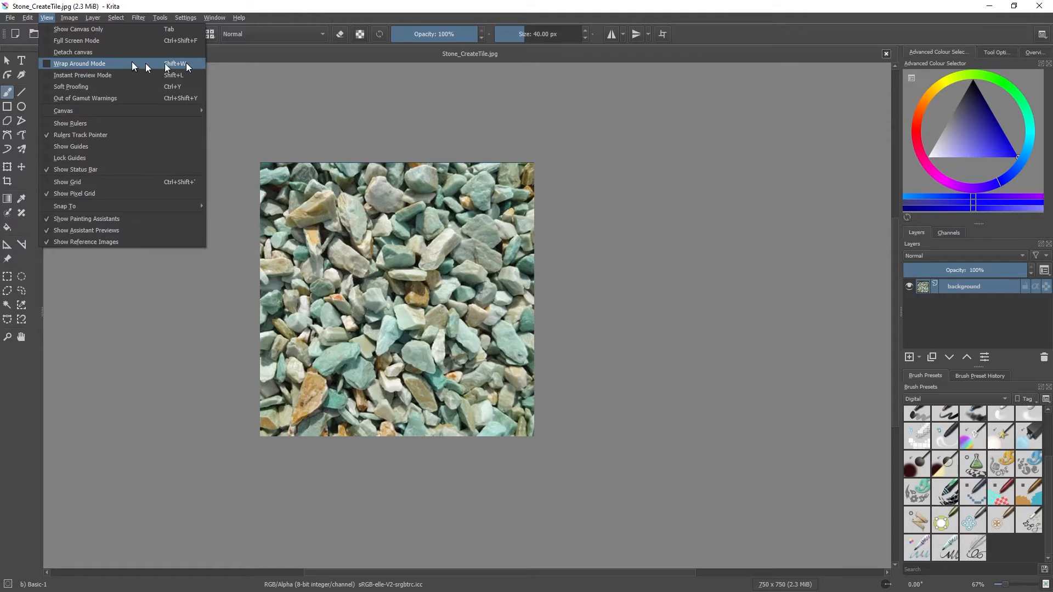
click(49, 64)
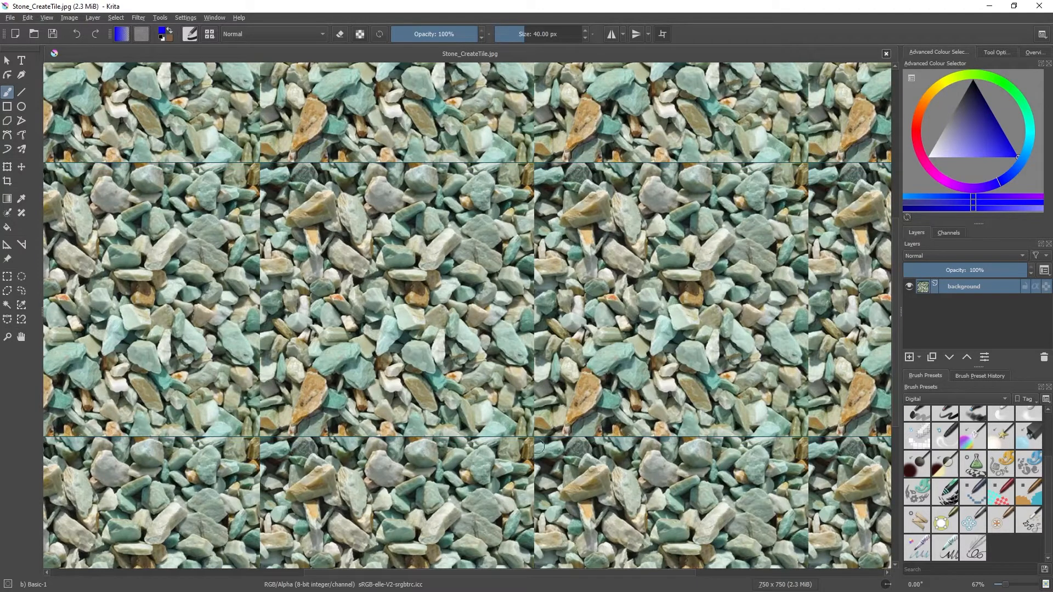
drag(336, 302, 388, 301)
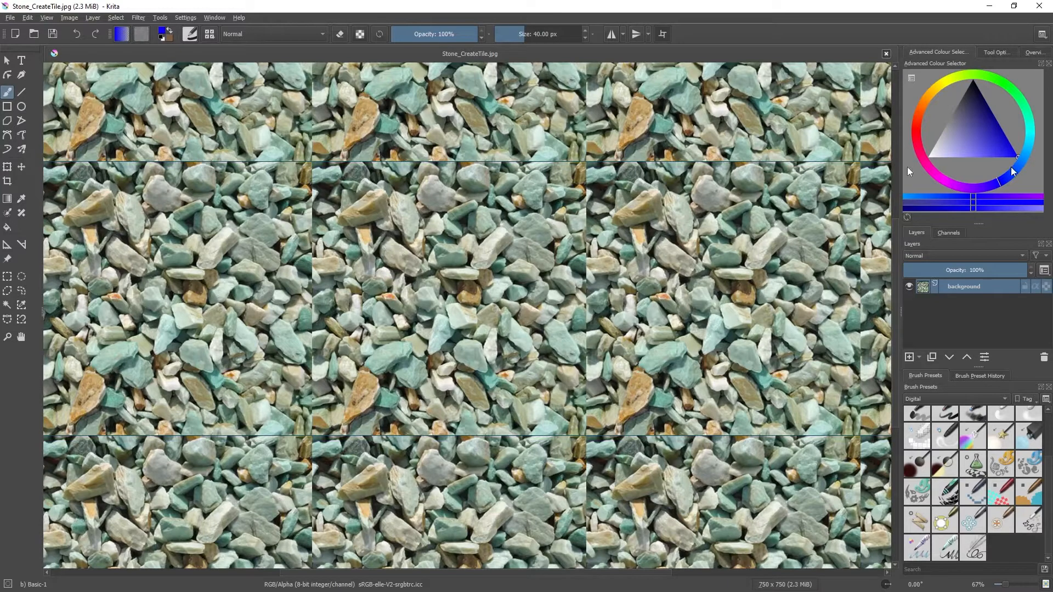
- Toggle Wrap Around Mode off and on to compare the single stone tile with its repeated pattern
key(w)
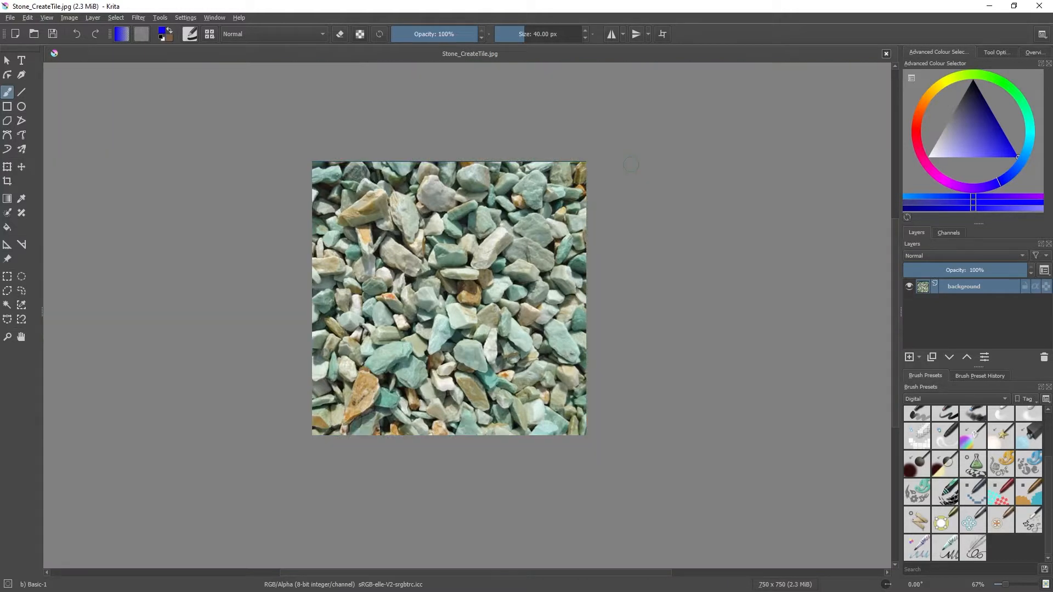
key(w)
key(w)
key(w)
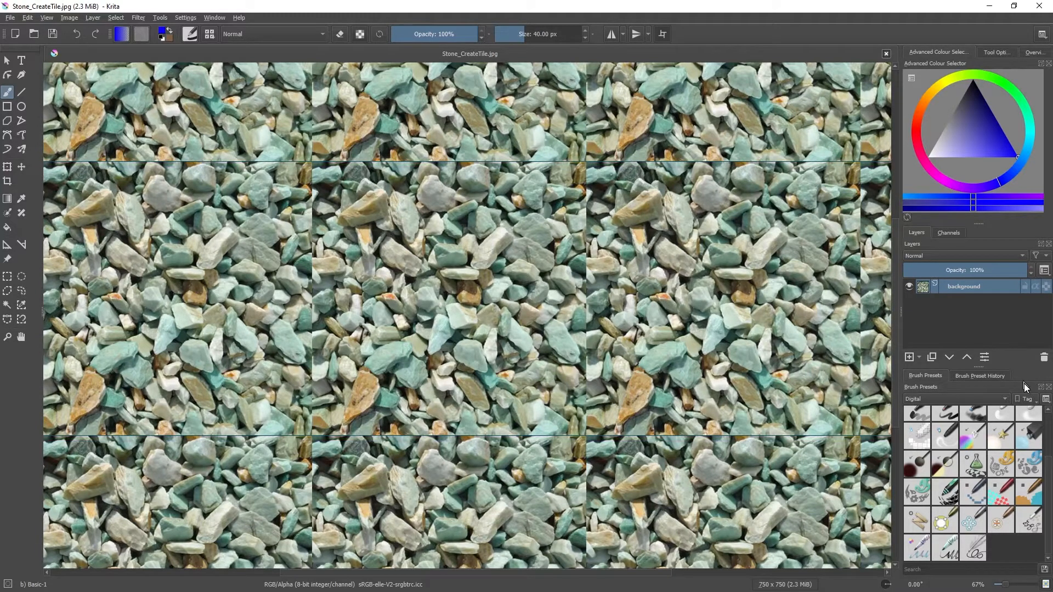
- Choose the Clone Tool brush preset from the Digital brushes
click(1001, 400)
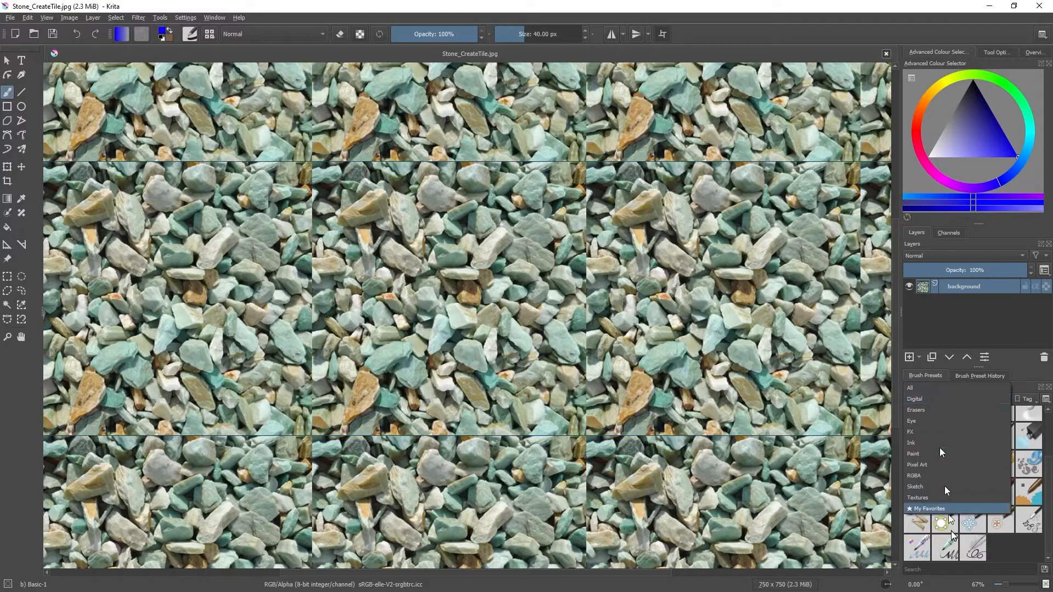
click(957, 399)
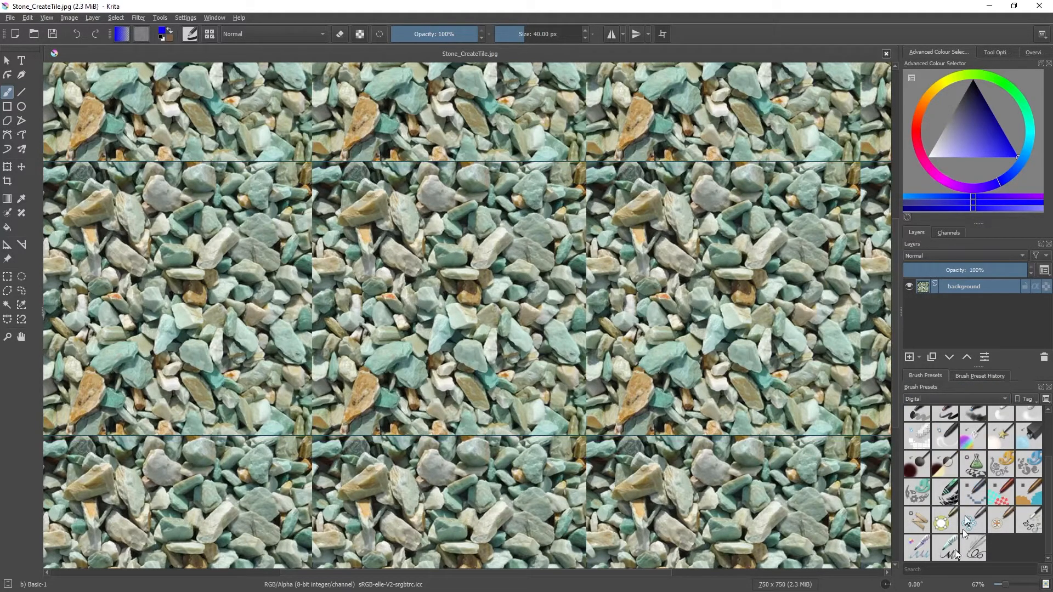
click(919, 523)
mouse_move(920, 524)
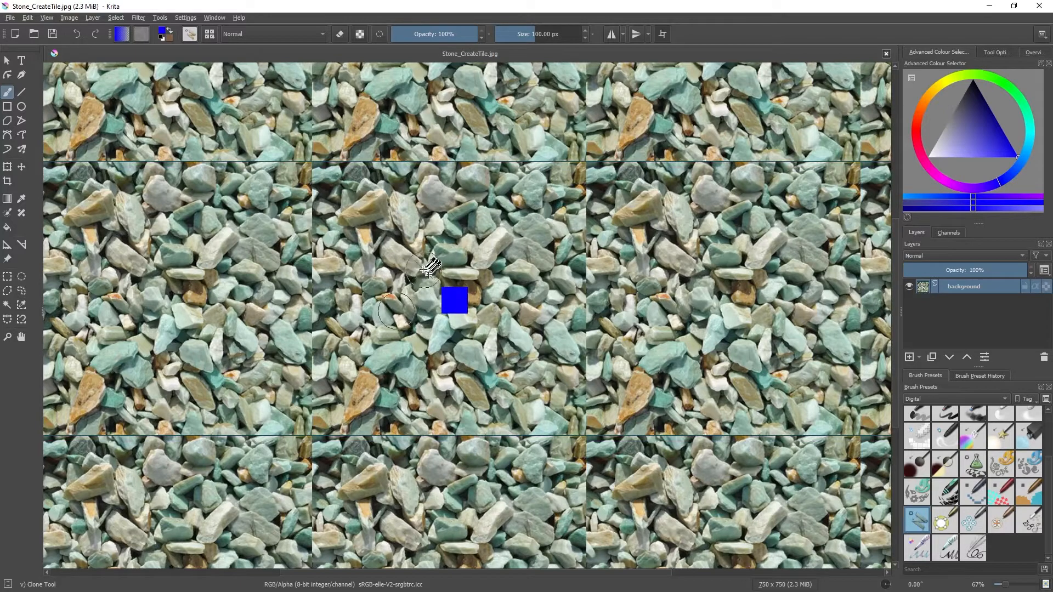
- Sample stones from inside the tile and clone them over the vertical seam at 100 px brush size
ctrl+click(406, 276)
ctrl+click(453, 321)
ctrl+click(402, 320)
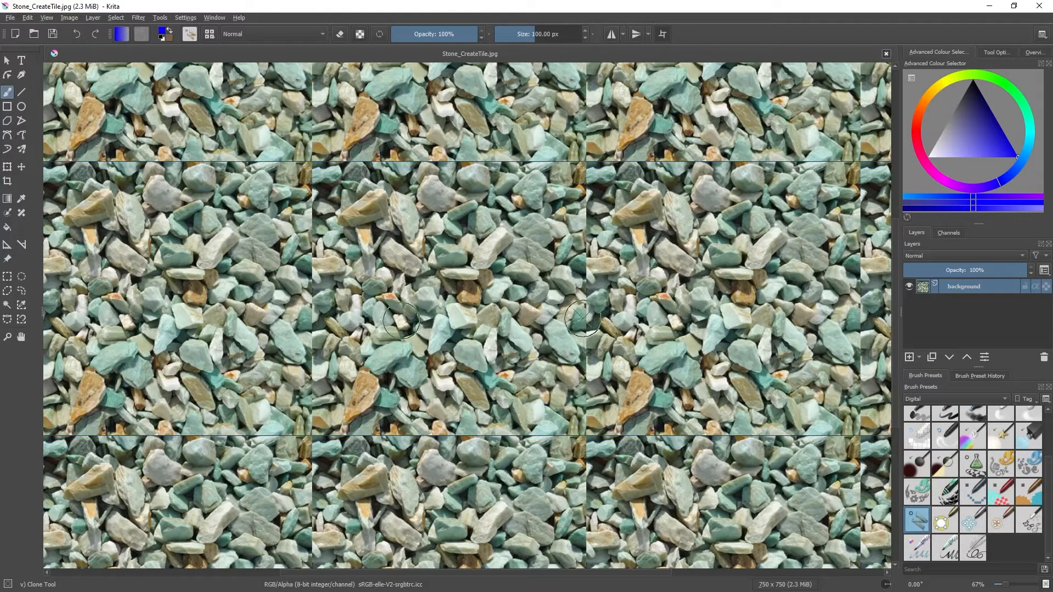
mouse_move(583, 318)
mouse_down()
mouse_move(605, 345)
mouse_move(601, 357)
mouse_move(596, 320)
mouse_move(579, 316)
mouse_move(588, 282)
mouse_move(585, 385)
mouse_move(590, 193)
mouse_move(579, 343)
mouse_up()
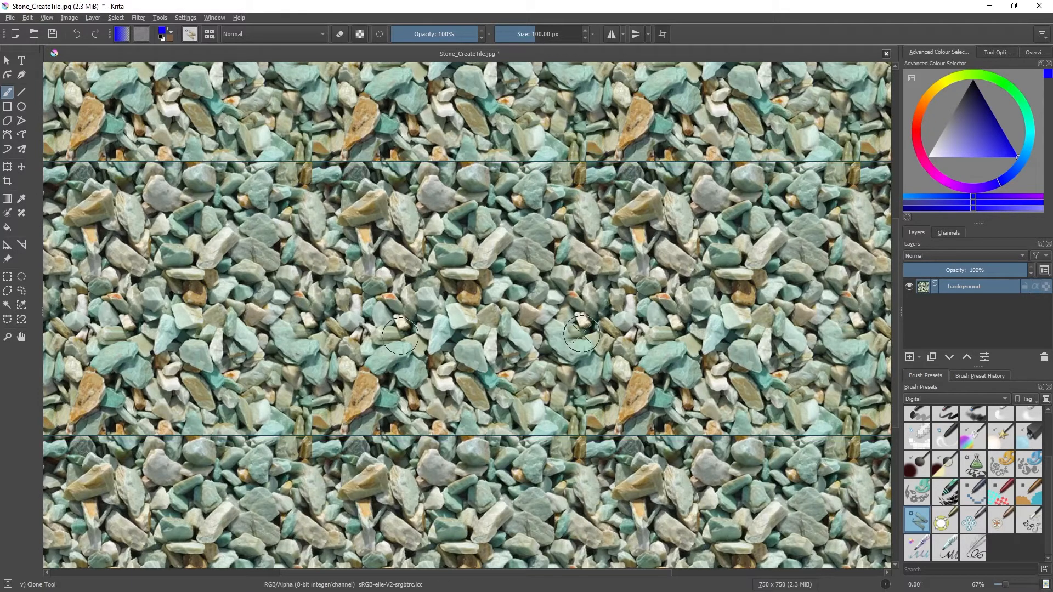
drag(582, 330, 567, 331)
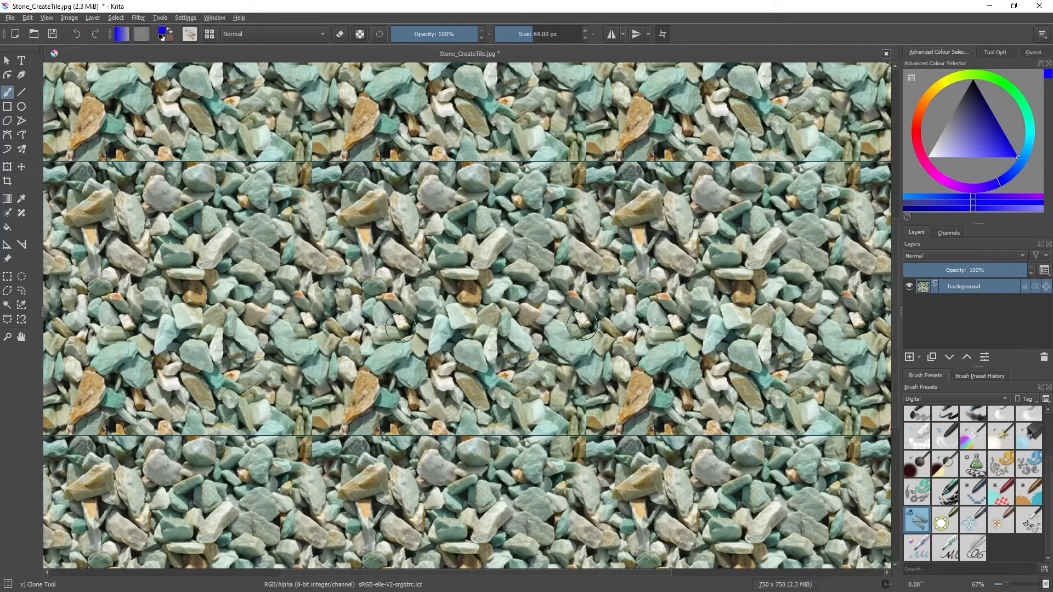
- Clone stones along the rest of the vertical seam, reducing the brush size to 47 px
mouse_move(581, 210)
mouse_down()
mouse_move(574, 201)
mouse_move(584, 169)
mouse_up()
key(bracketleft)
key(bracketleft)
key(bracketleft)
key(bracketleft)
key(bracketleft)
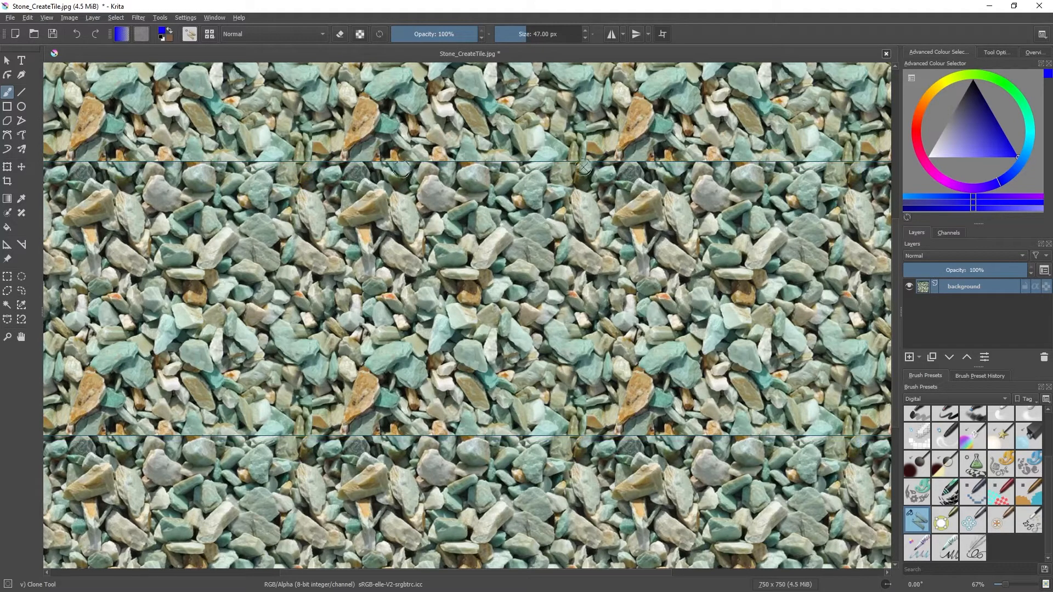
mouse_move(601, 355)
mouse_down()
mouse_move(604, 425)
mouse_move(582, 404)
mouse_move(584, 427)
mouse_move(591, 373)
mouse_up()
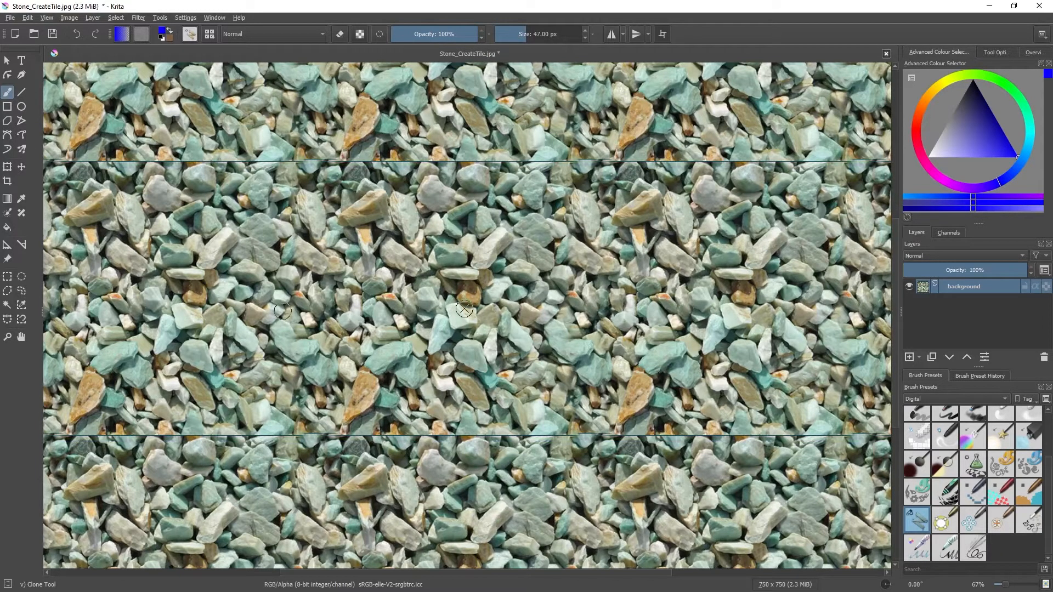
- Enlarge the clone brush to 103 px, sample the brown stone near the tile's centre and clone it onto the horizontal seam
key(bracketright)
key(bracketright)
key(bracketright)
key(bracketright)
key(bracketright)
key(bracketright)
key(bracketright)
key(bracketright)
key(bracketright)
key(bracketright)
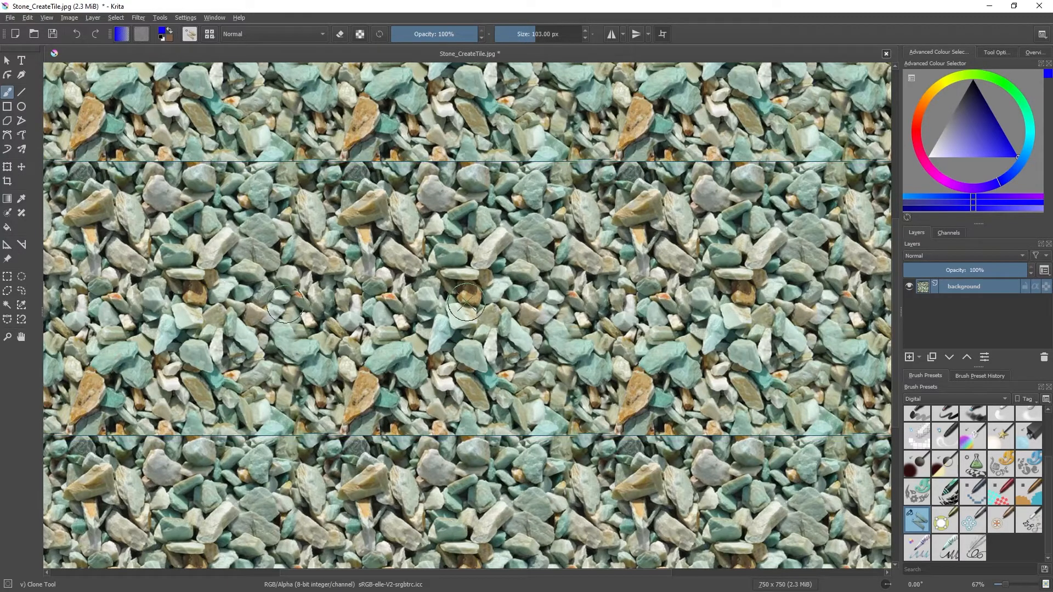
key(ctrl)
ctrl+click(469, 294)
drag(374, 162, 387, 163)
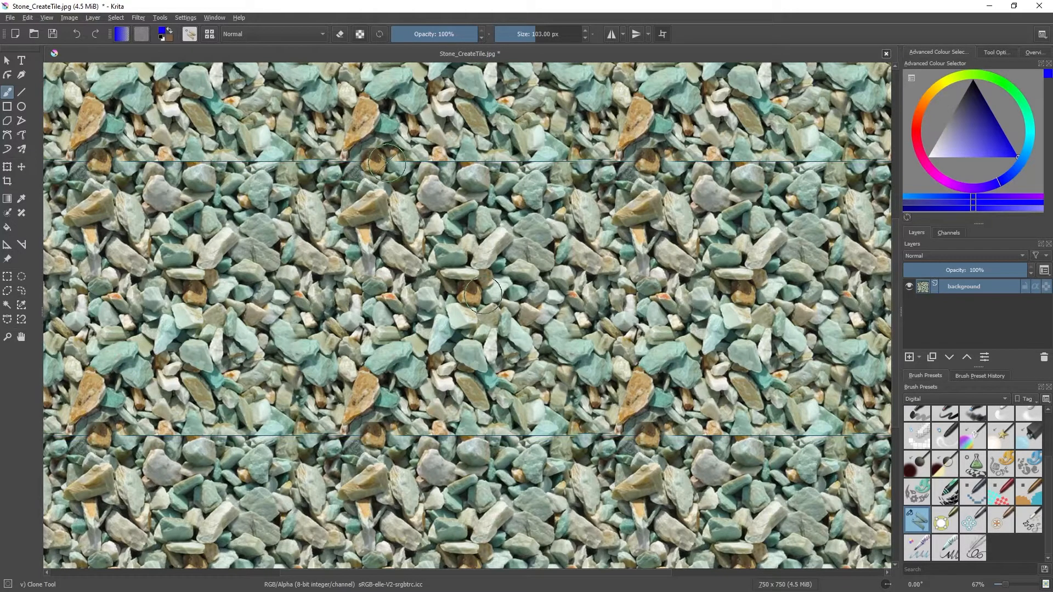
- Reduce the clone brush to 63 px and clone stones over the remaining horizontal seam
key(bracketleft)
key(bracketleft)
key(bracketleft)
key(bracketleft)
key(bracketleft)
key(bracketleft)
key(bracketleft)
mouse_move(386, 161)
mouse_down()
mouse_move(472, 152)
mouse_move(476, 170)
mouse_move(524, 158)
mouse_move(497, 171)
mouse_move(521, 163)
mouse_move(502, 180)
mouse_move(539, 153)
mouse_move(563, 165)
mouse_move(624, 162)
mouse_up()
drag(383, 149, 379, 142)
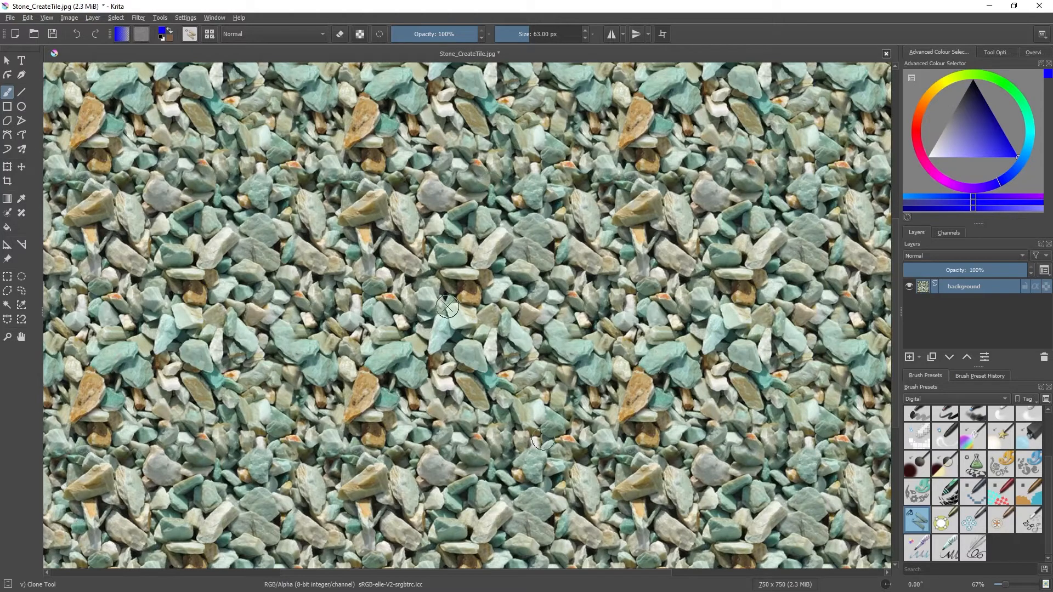
- Toggle Wrap Around Mode to check the retouched texture as a single tile and as a repeating pattern
key(w)
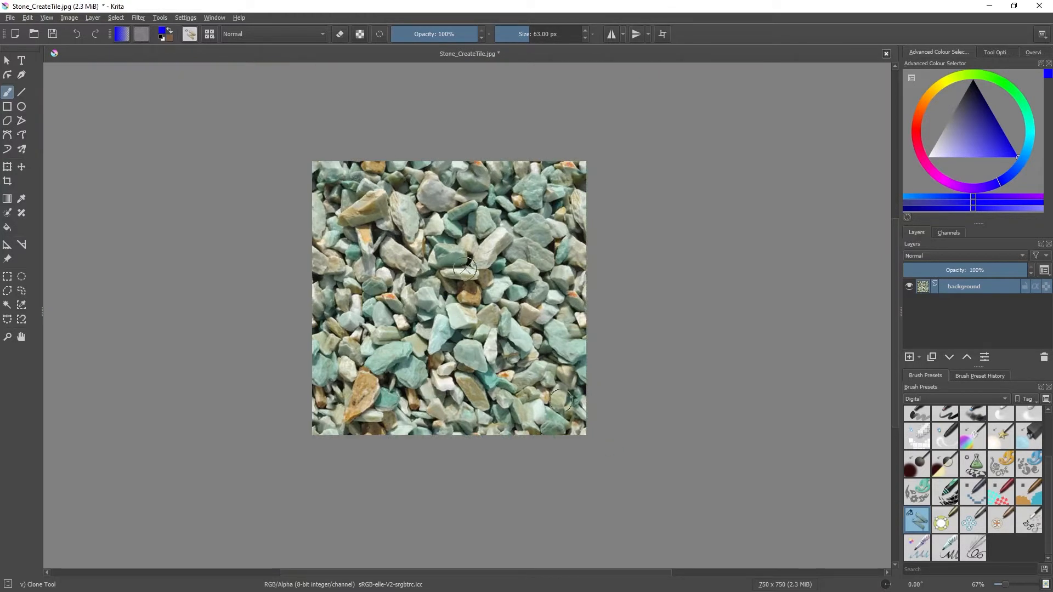
key(w)
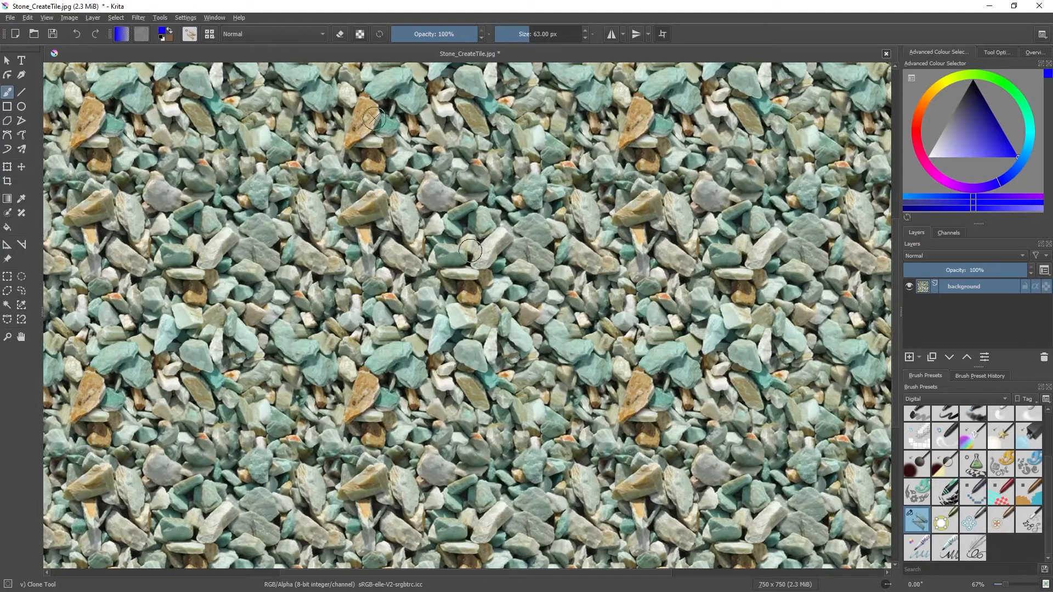
key(w)
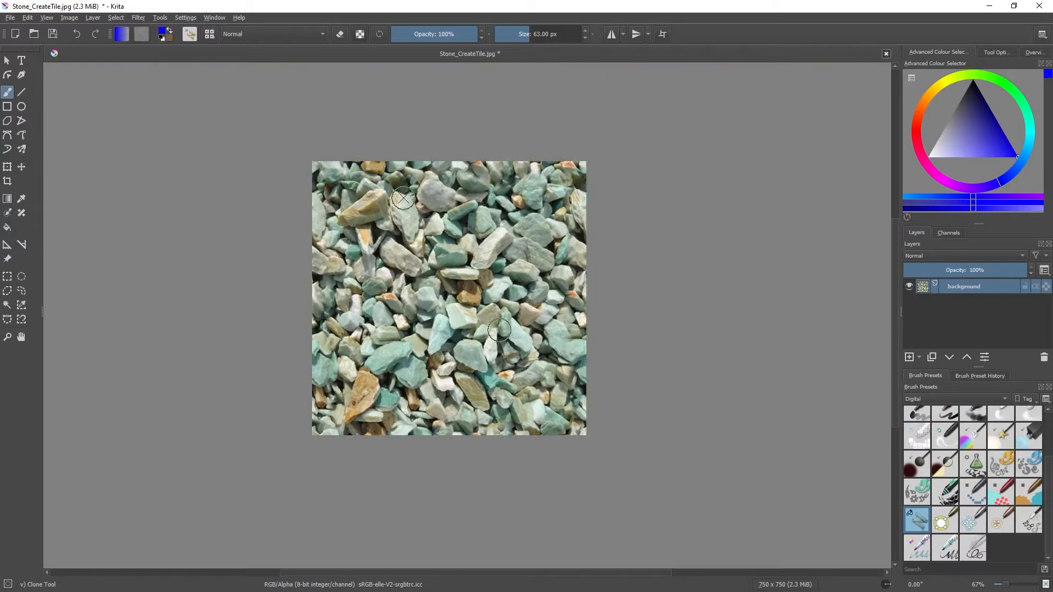
key(w)
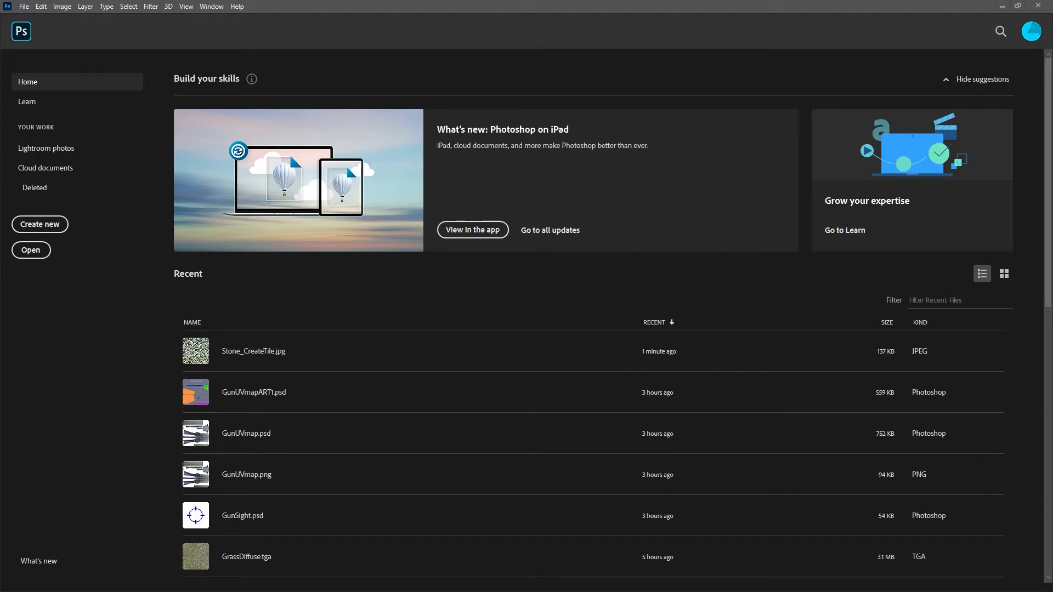
- Switch to Photoshop and open Stone_CreateTile.jpg from the TilingTextures folder
key(alt+Tab)
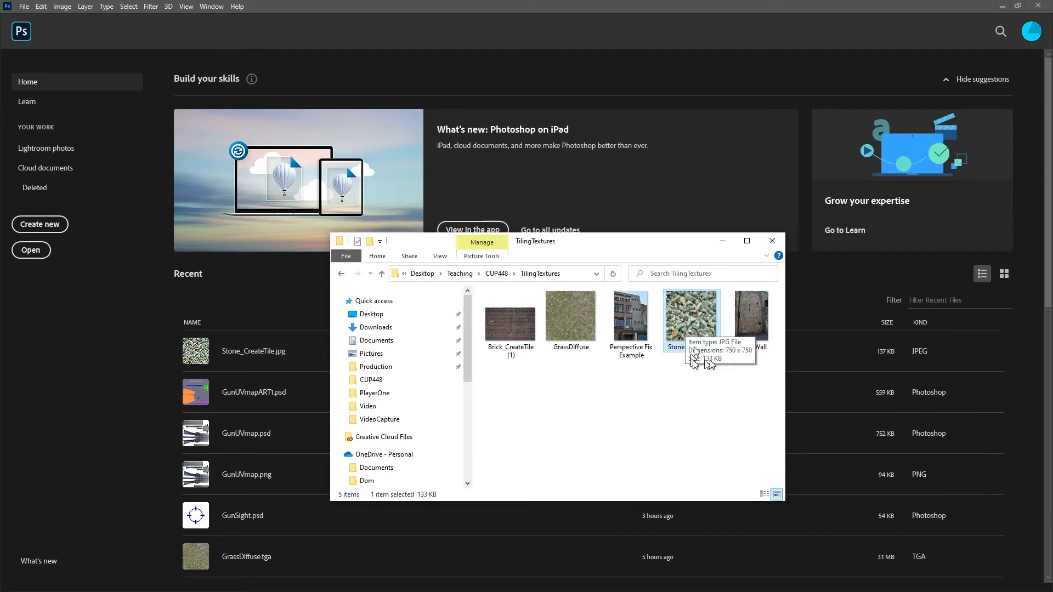
drag(676, 319, 139, 292)
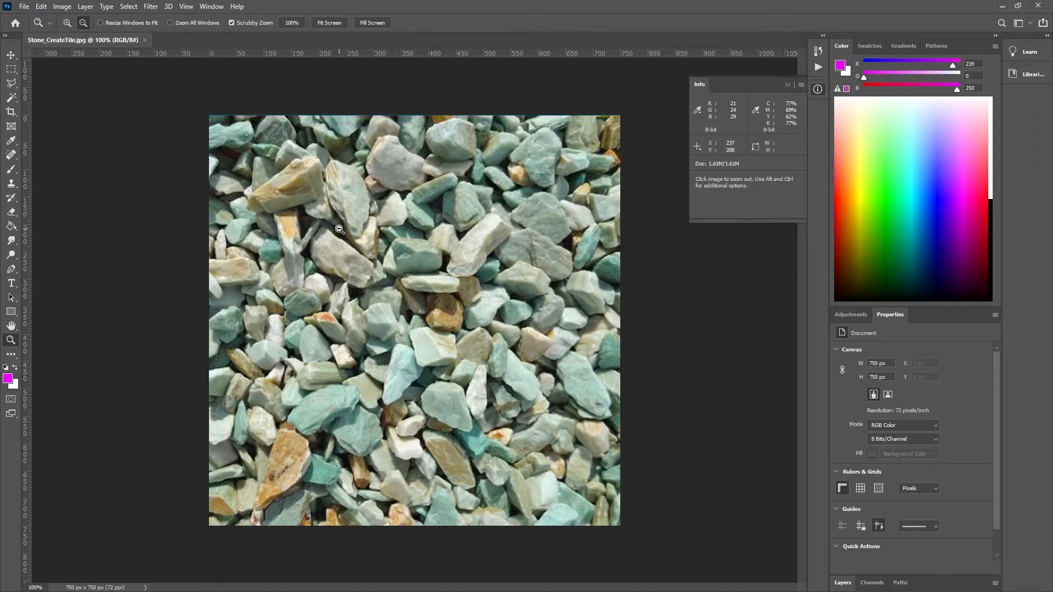
- Apply the Offset filter with +128 pixels horizontal, +256 pixels vertical and undefined areas set to Wrap Around
click(151, 6)
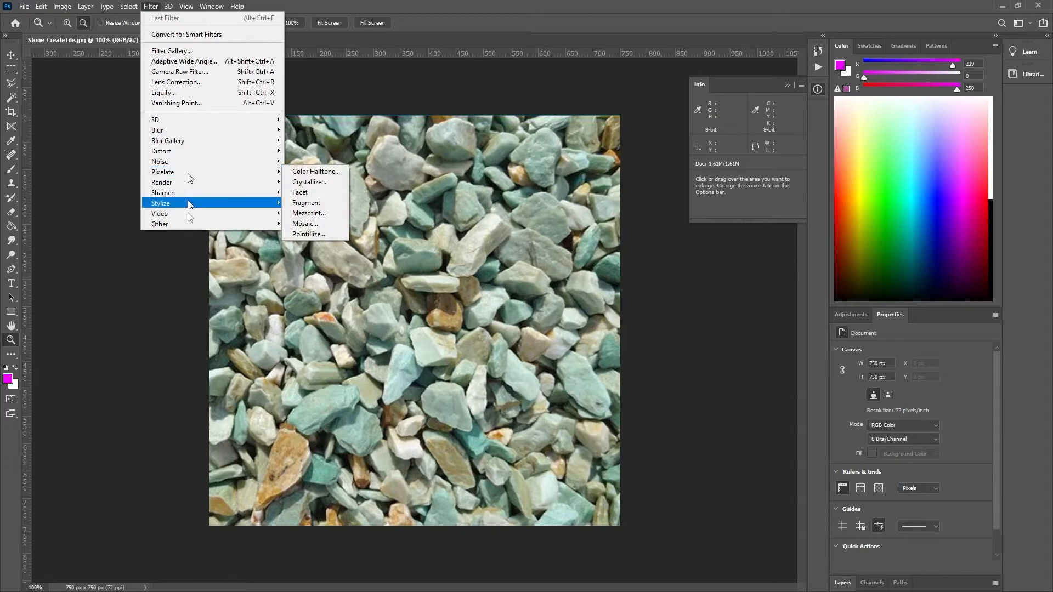
mouse_move(196, 228)
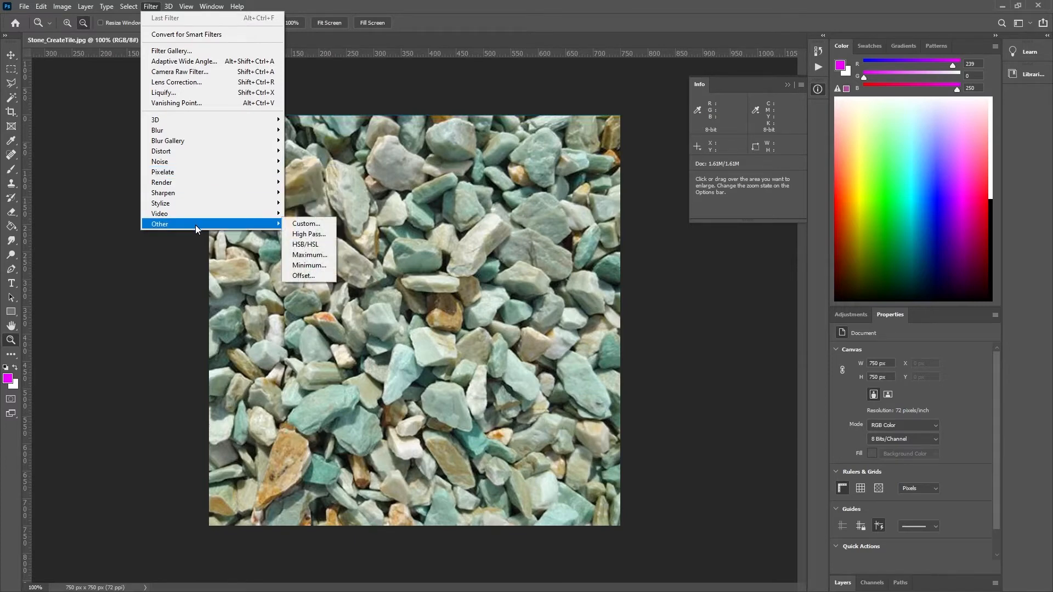
click(321, 275)
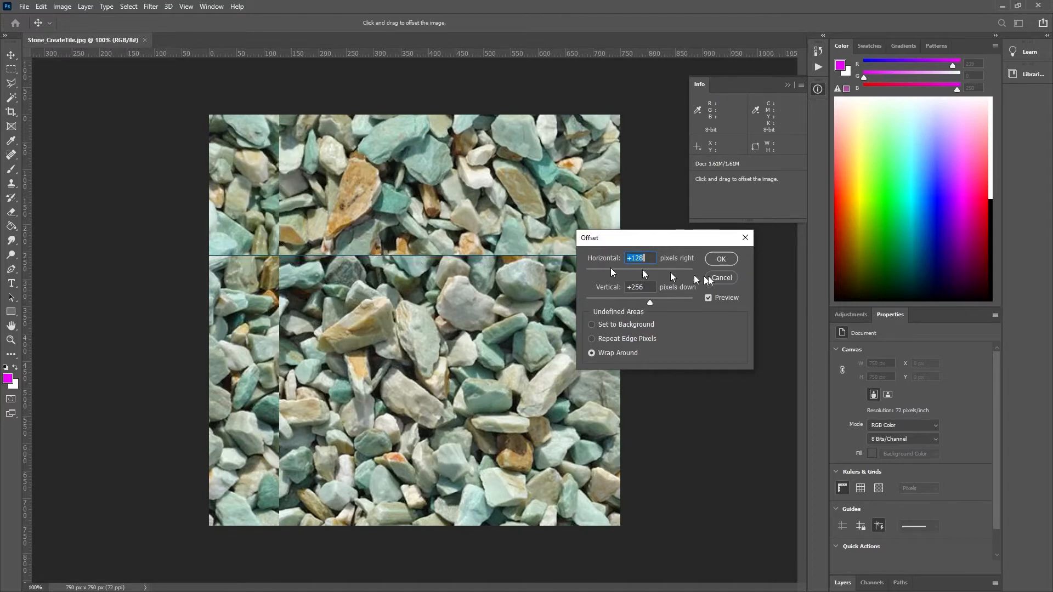
click(721, 259)
- Take the Clone Stamp tool and sample the green stone right of and below the image centre as the source
key(z)
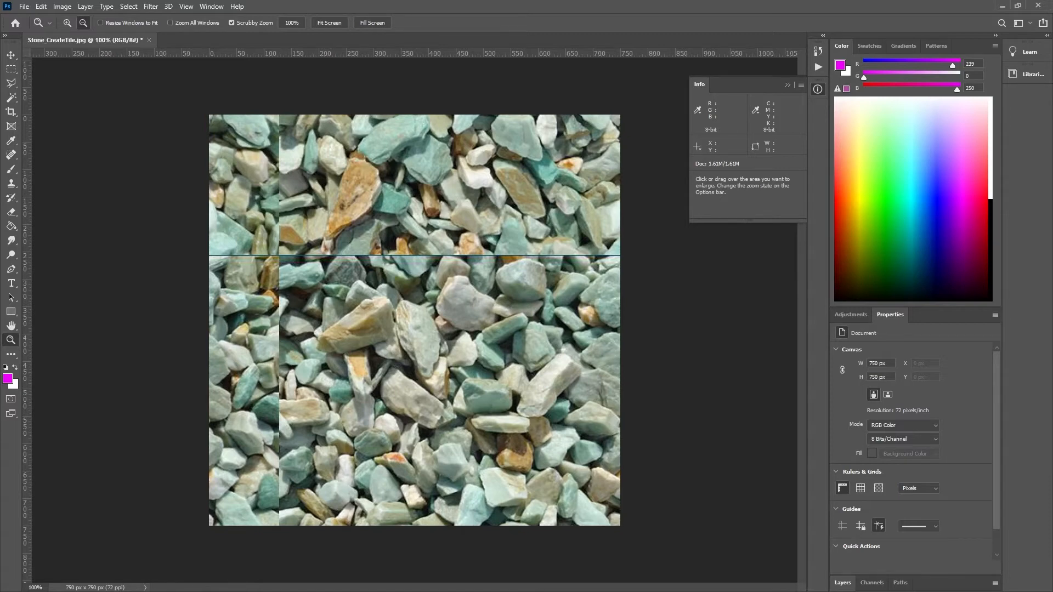
key(alt)
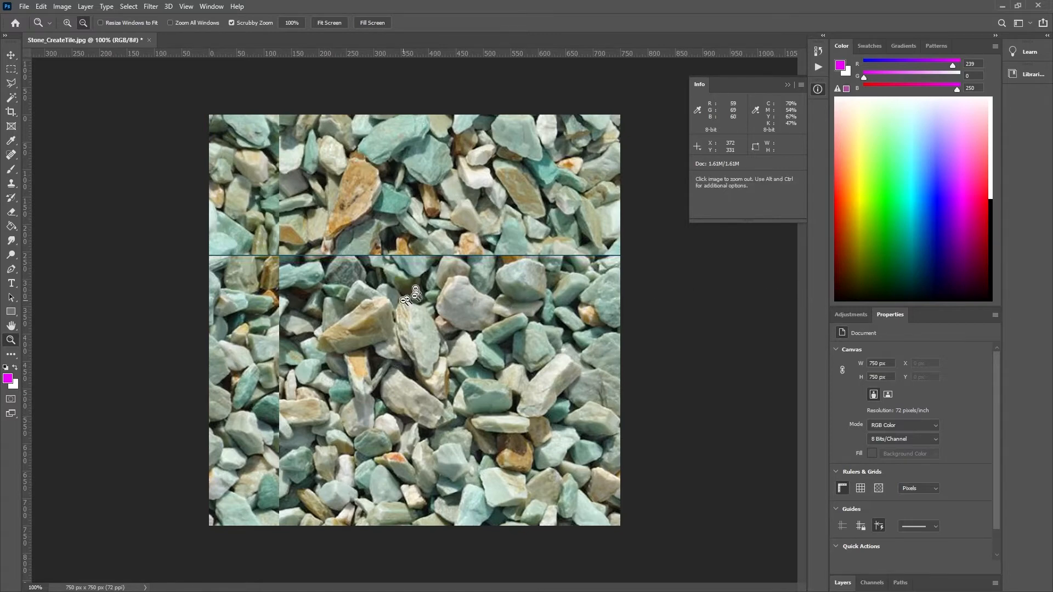
click(11, 184)
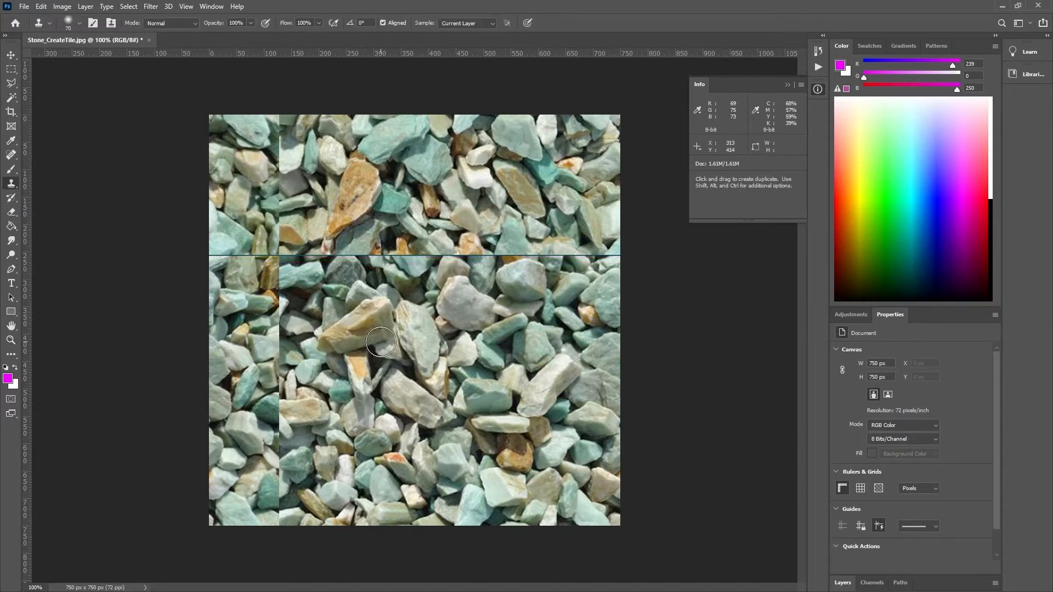
key(alt)
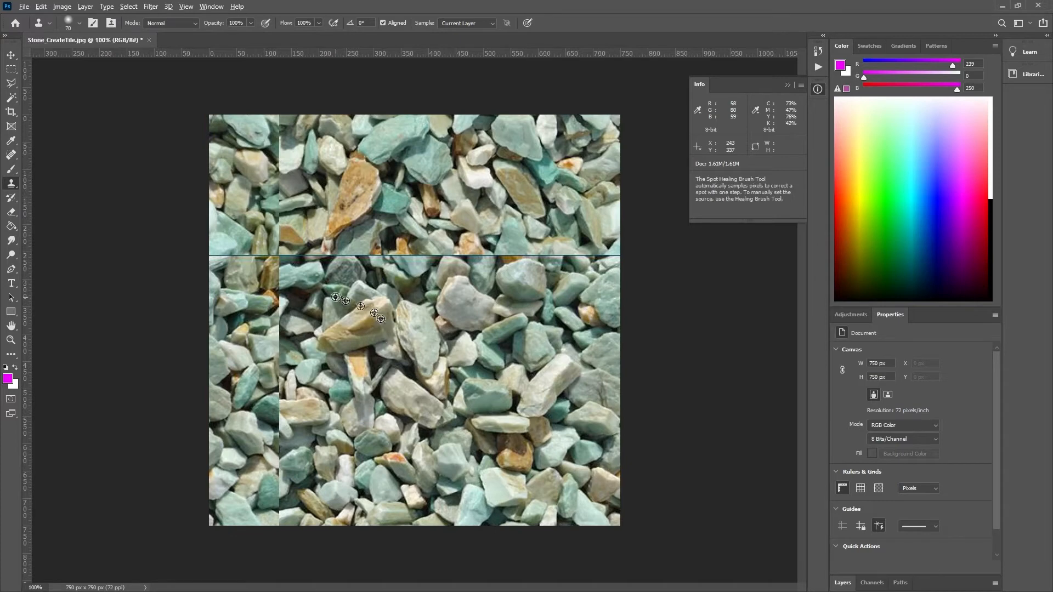
alt+click(478, 393)
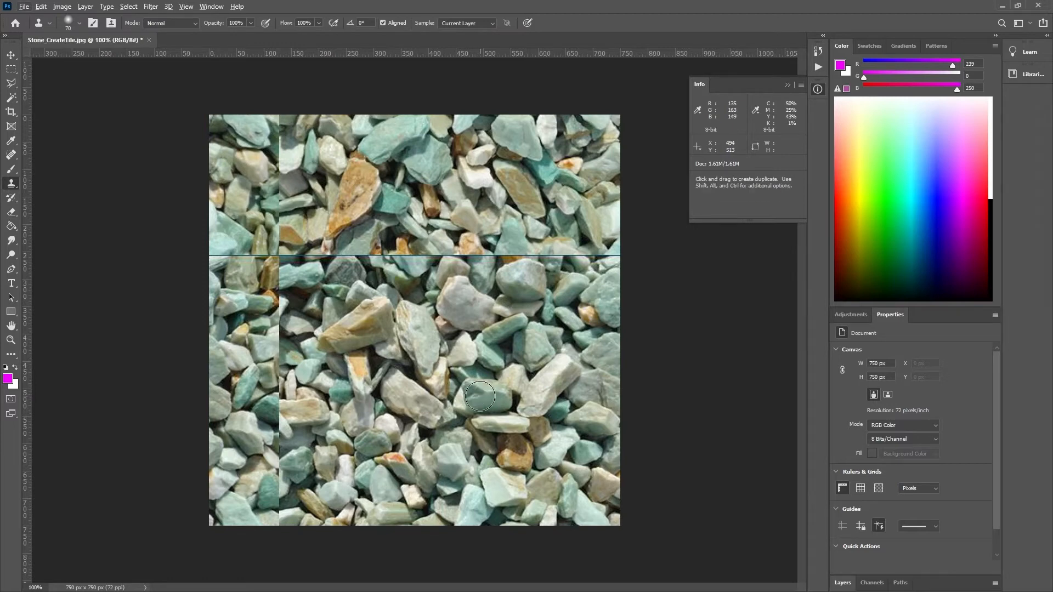
alt+click(480, 396)
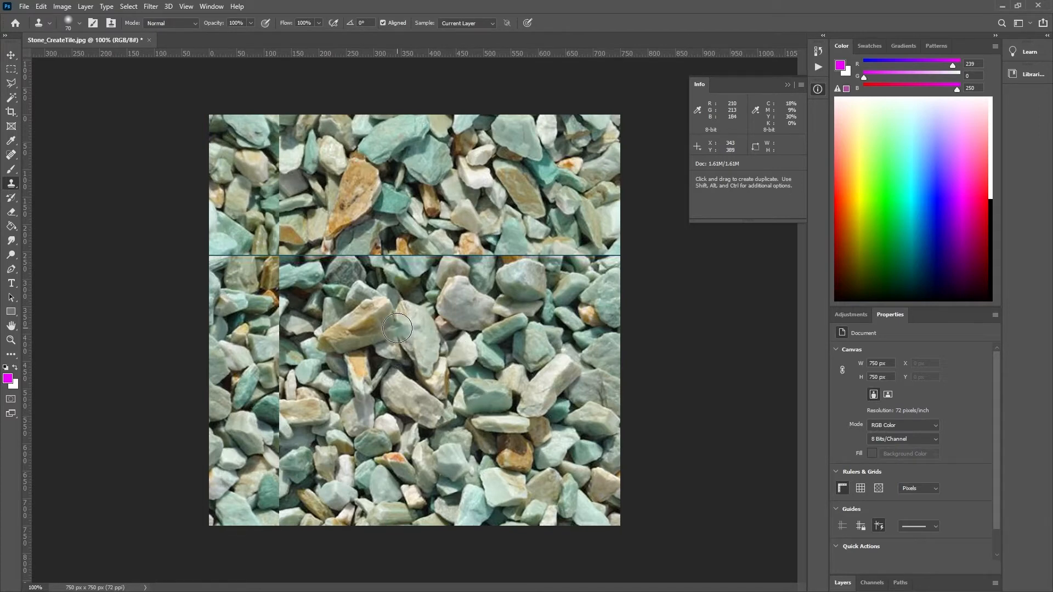
- Set the clone brush size to 125 px and clone stones over the horizontal seam from the vertical seam to the image's middle
key(bracketright)
key(bracketright)
key(bracketright)
key(bracketright)
key(bracketright)
key(bracketright)
key(bracketright)
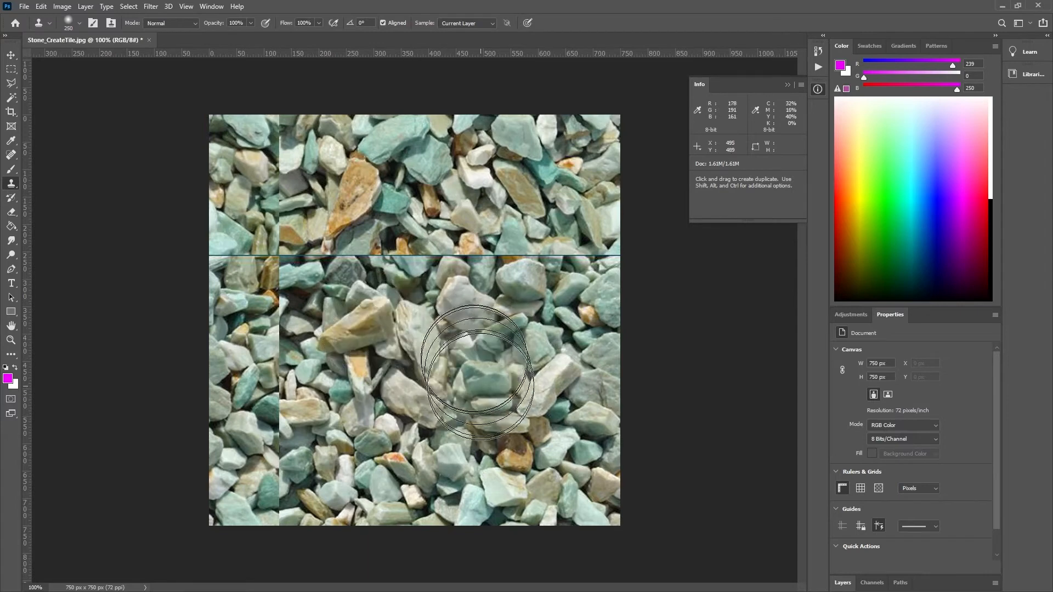
key(bracketleft)
key(bracketleft)
key(bracketleft)
key(bracketleft)
key(bracketleft)
key(bracketleft)
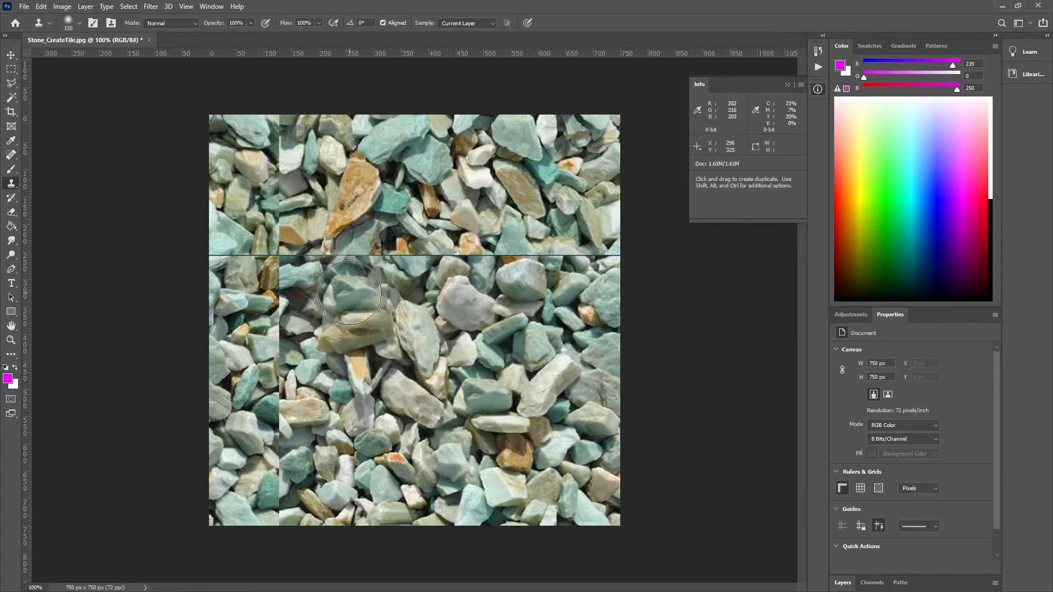
key(bracketright)
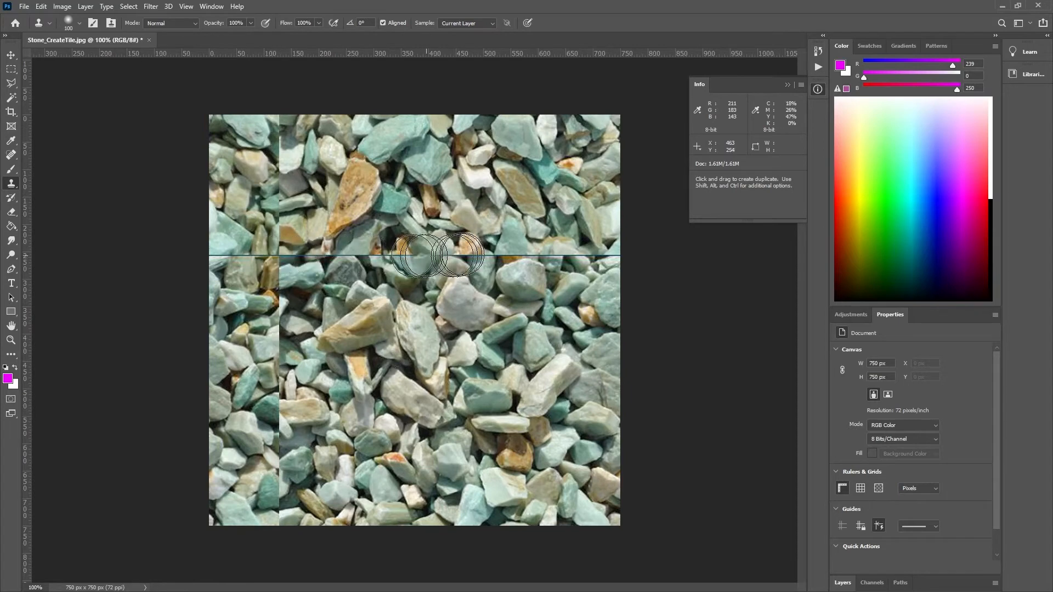
key(bracketleft)
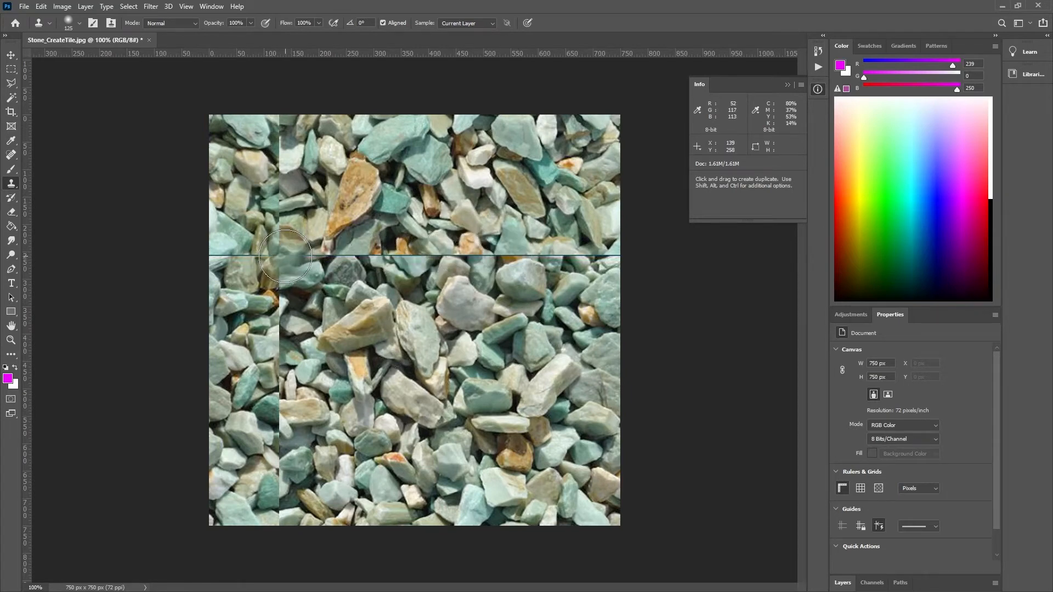
mouse_move(282, 256)
mouse_down()
mouse_move(409, 255)
mouse_move(431, 267)
mouse_move(438, 257)
mouse_move(411, 255)
mouse_move(443, 259)
mouse_up()
- Reduce the clone brush to 50 px, resample, and clone stones over the right part of the horizontal seam and along the vertical seam
key(bracketleft)
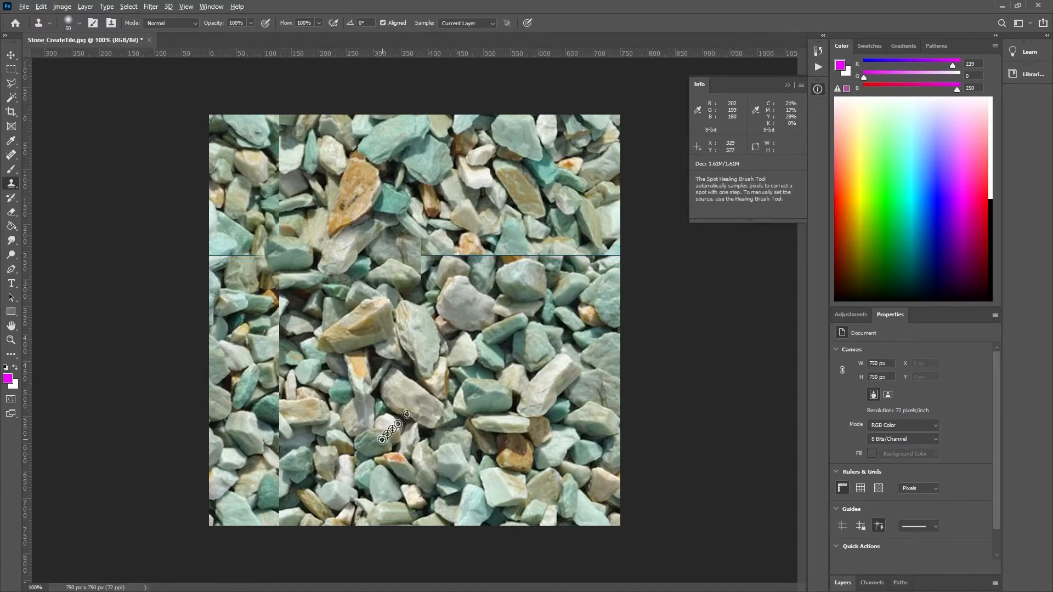
alt+click(332, 439)
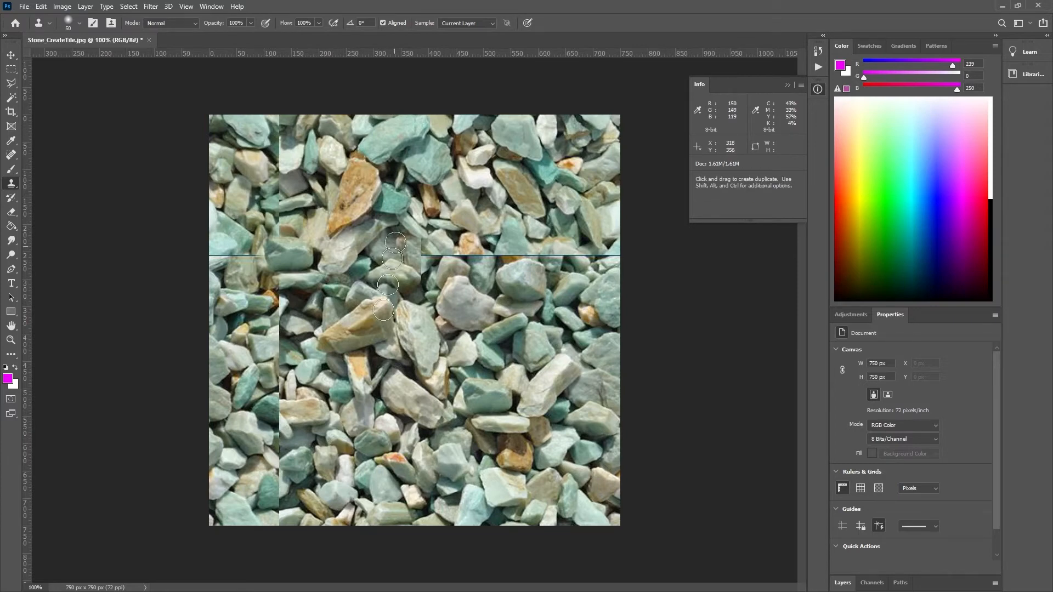
mouse_move(419, 252)
mouse_down()
mouse_move(424, 266)
mouse_move(415, 258)
mouse_move(573, 255)
mouse_up()
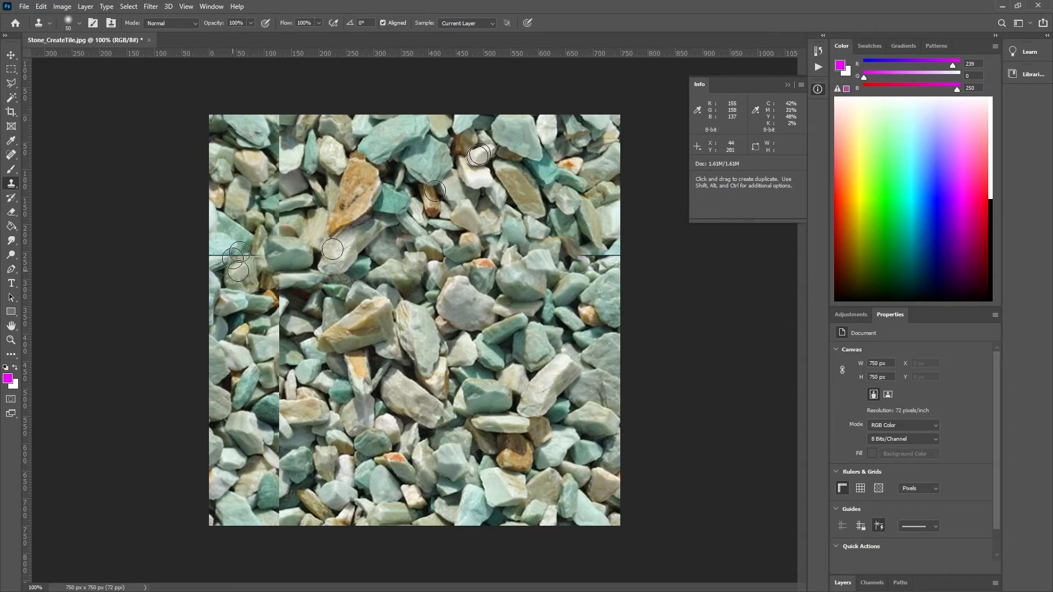
mouse_move(280, 174)
mouse_down()
mouse_move(278, 346)
mouse_move(264, 353)
mouse_move(252, 343)
mouse_move(298, 341)
mouse_move(262, 362)
mouse_move(284, 347)
mouse_move(274, 456)
mouse_move(282, 441)
mouse_move(307, 437)
mouse_move(264, 456)
mouse_move(279, 486)
mouse_move(262, 500)
mouse_move(272, 501)
mouse_move(277, 473)
mouse_up()
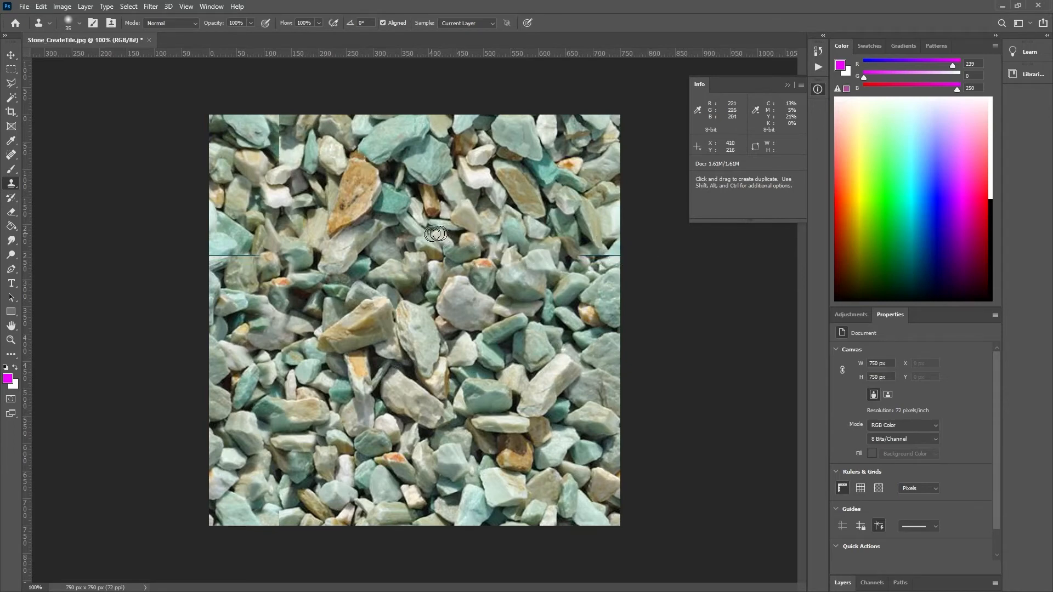
- Apply the Offset filter again with +128 pixels horizontal, +256 pixels vertical and Wrap Around to bring the leftover seams inside the image
click(156, 8)
mouse_move(210, 225)
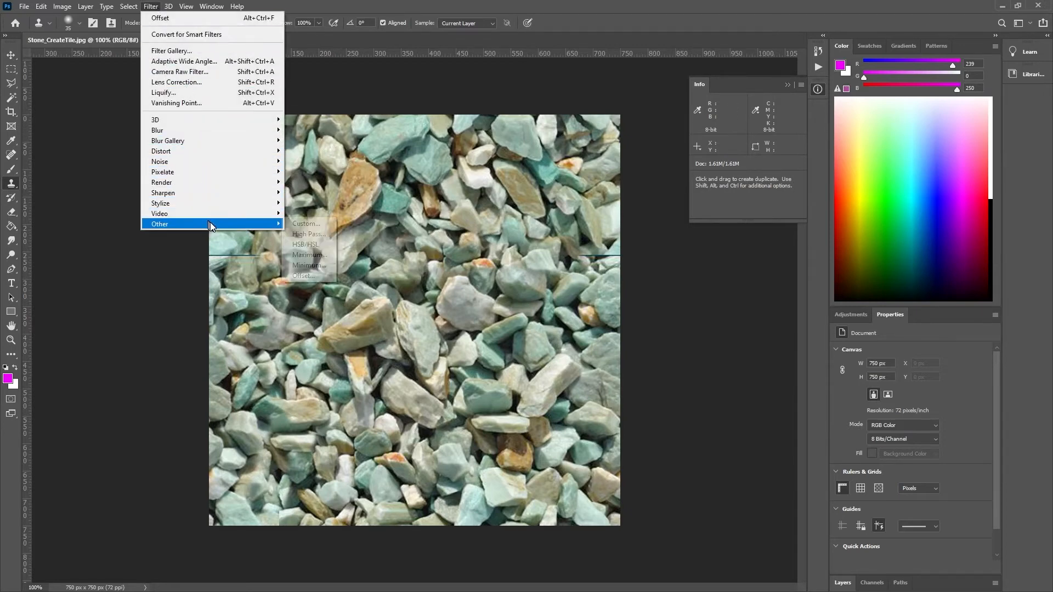
click(305, 276)
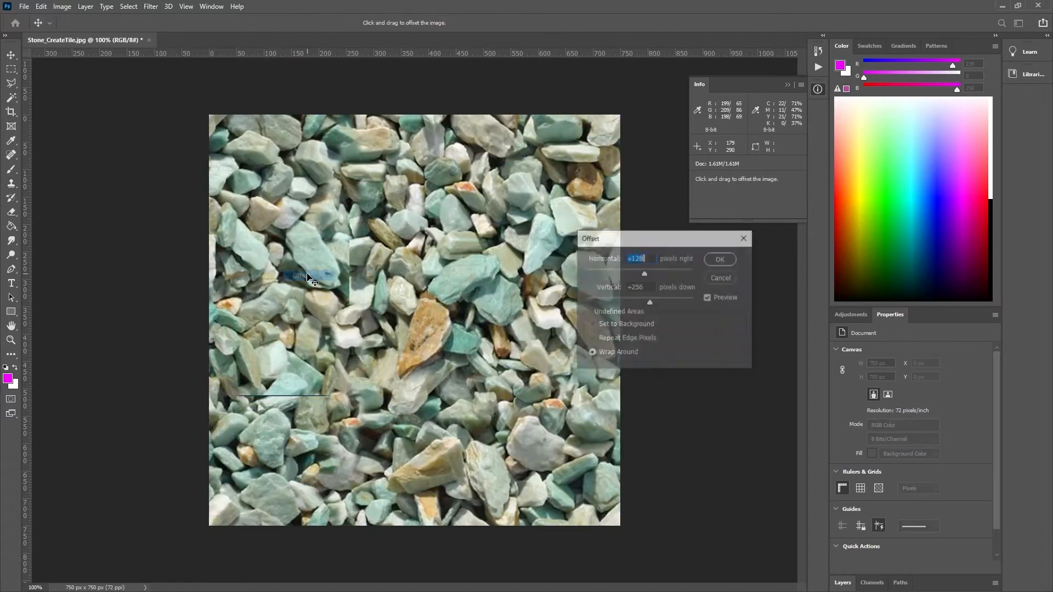
click(720, 260)
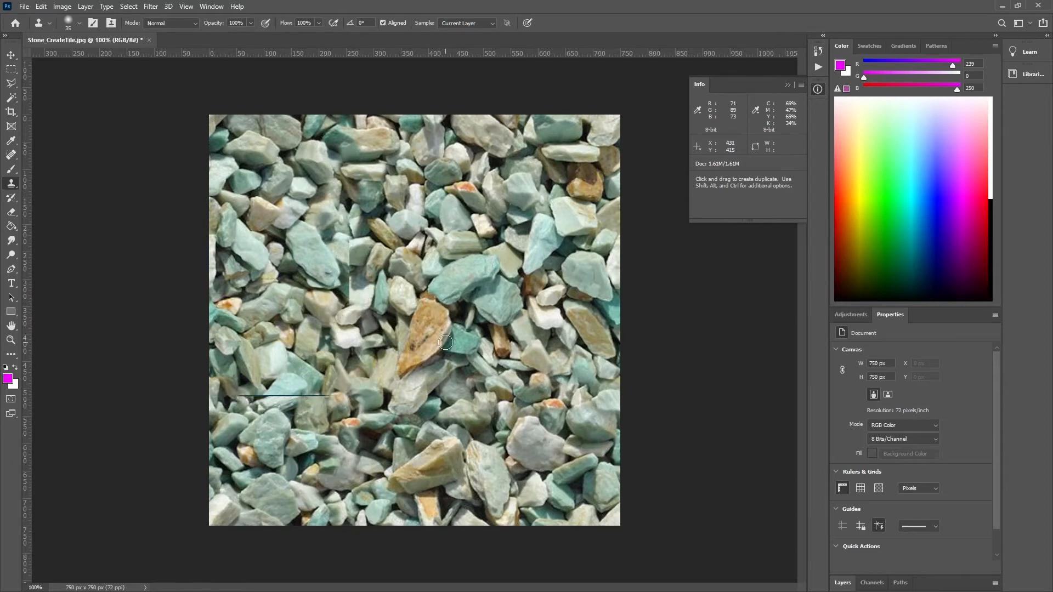
- Clone sampled stones over the remaining vertical seam and the short leftover horizontal seam line
alt+click(481, 227)
mouse_move(350, 234)
mouse_down()
mouse_move(346, 304)
mouse_move(344, 284)
mouse_move(343, 293)
mouse_move(354, 304)
mouse_move(344, 312)
mouse_move(363, 305)
mouse_move(344, 323)
mouse_move(348, 297)
mouse_move(338, 345)
mouse_move(355, 340)
mouse_move(343, 371)
mouse_move(353, 328)
mouse_up()
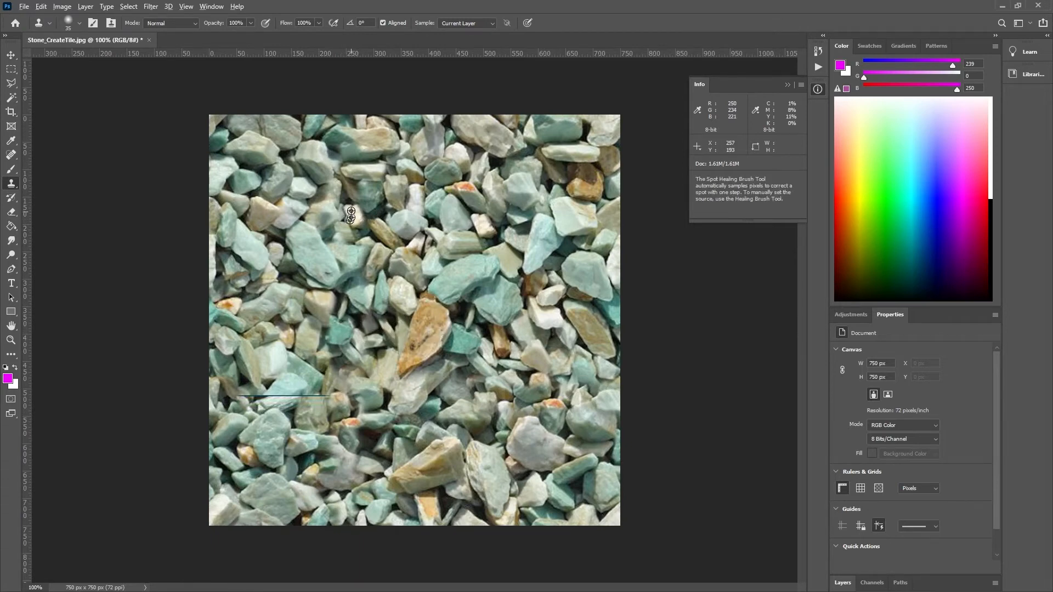
alt+click(342, 168)
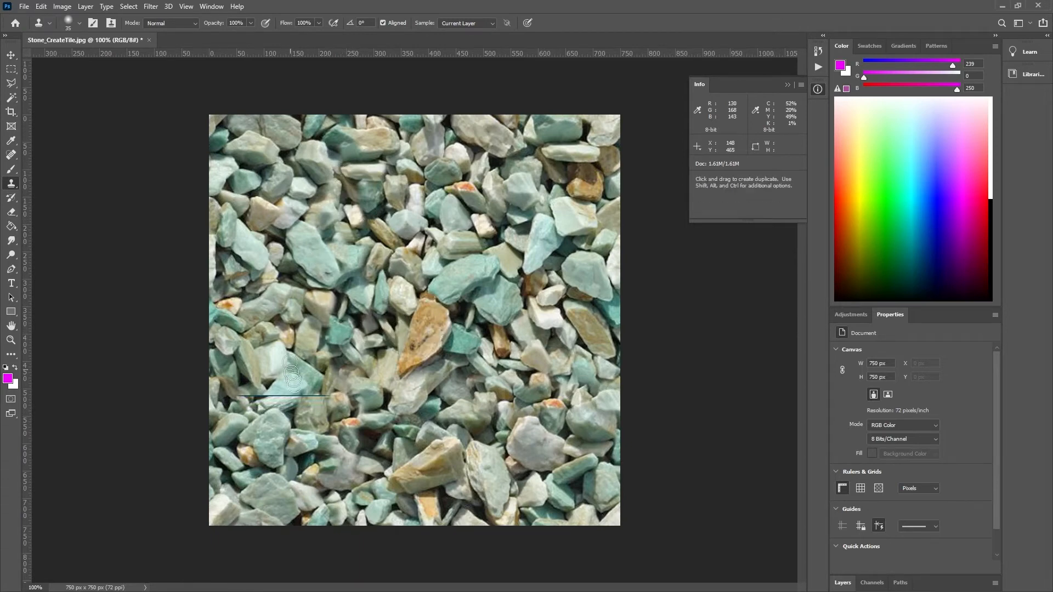
mouse_move(239, 394)
mouse_down()
mouse_move(333, 396)
mouse_move(286, 380)
mouse_move(256, 384)
mouse_move(290, 381)
mouse_move(273, 377)
mouse_move(284, 409)
mouse_move(257, 406)
mouse_move(335, 398)
mouse_up()
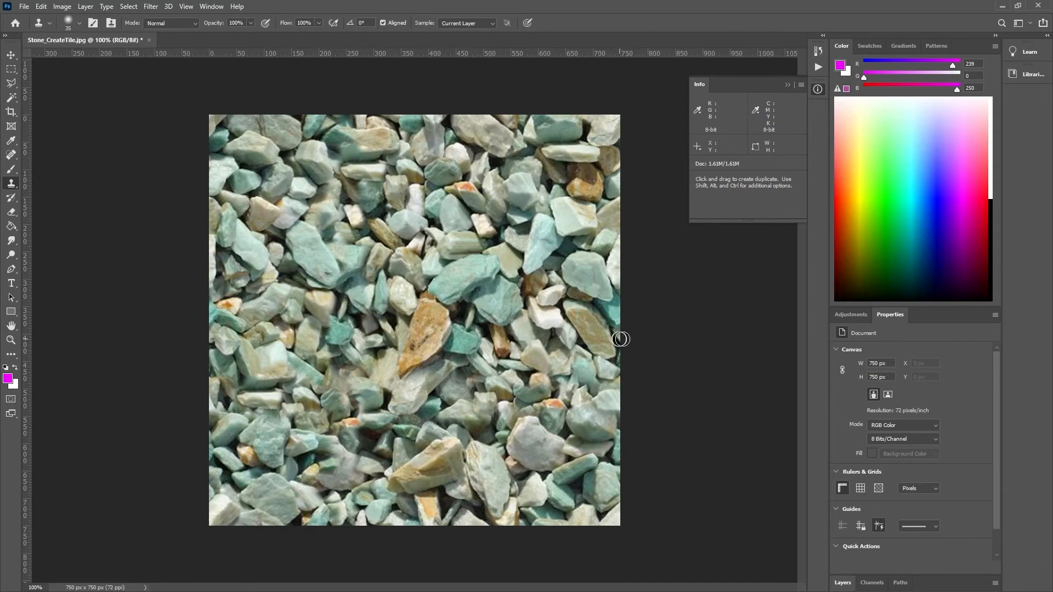
- Apply the Offset filter three more times at +128 horizontal and +256 vertical pixels with Wrap Around to check the texture for seams
click(151, 7)
mouse_move(203, 228)
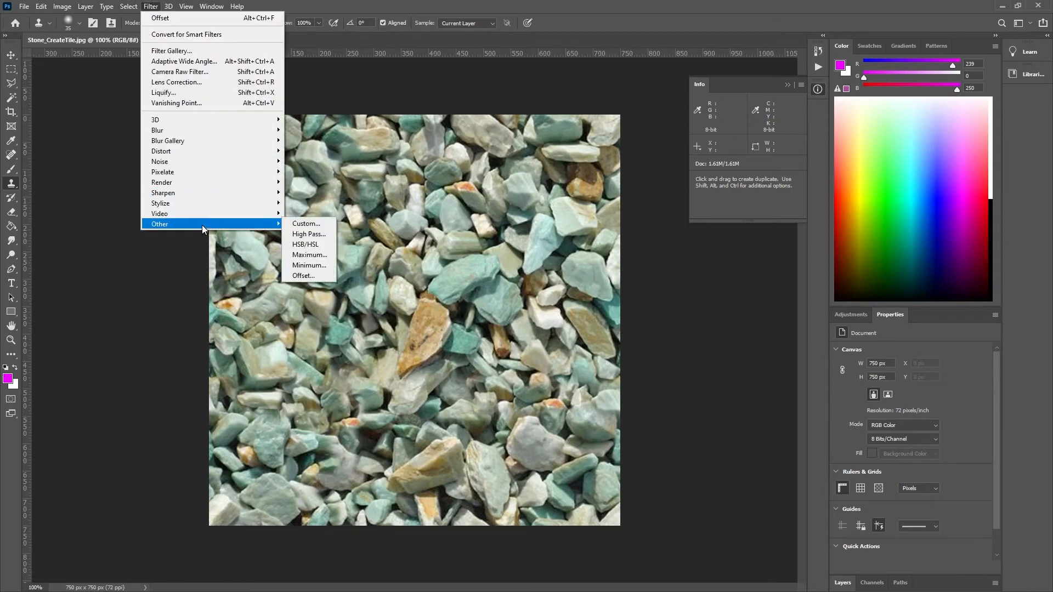
click(317, 277)
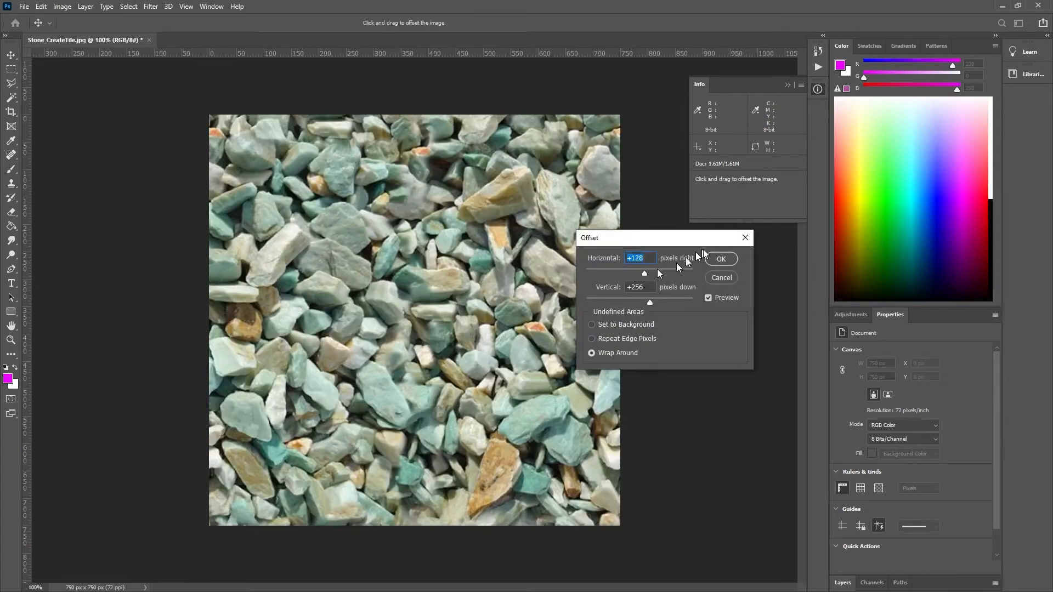
click(722, 259)
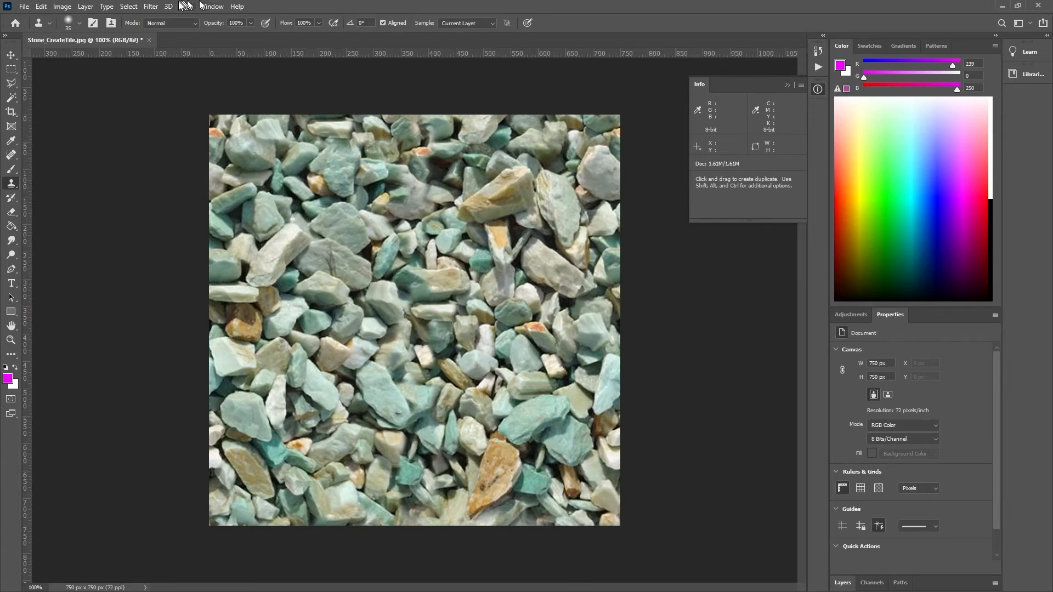
click(151, 6)
mouse_move(198, 225)
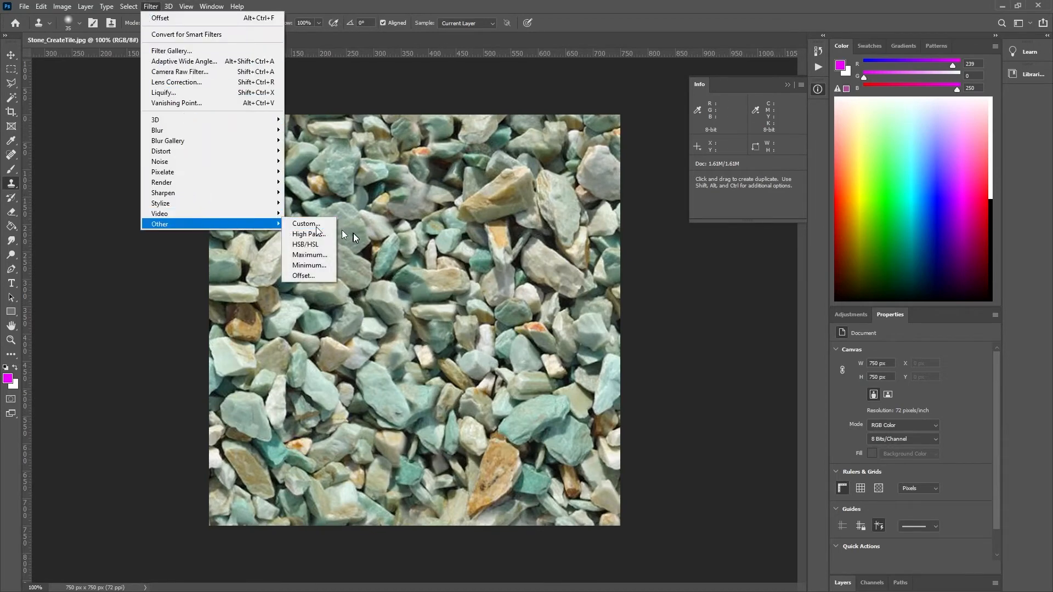
click(308, 278)
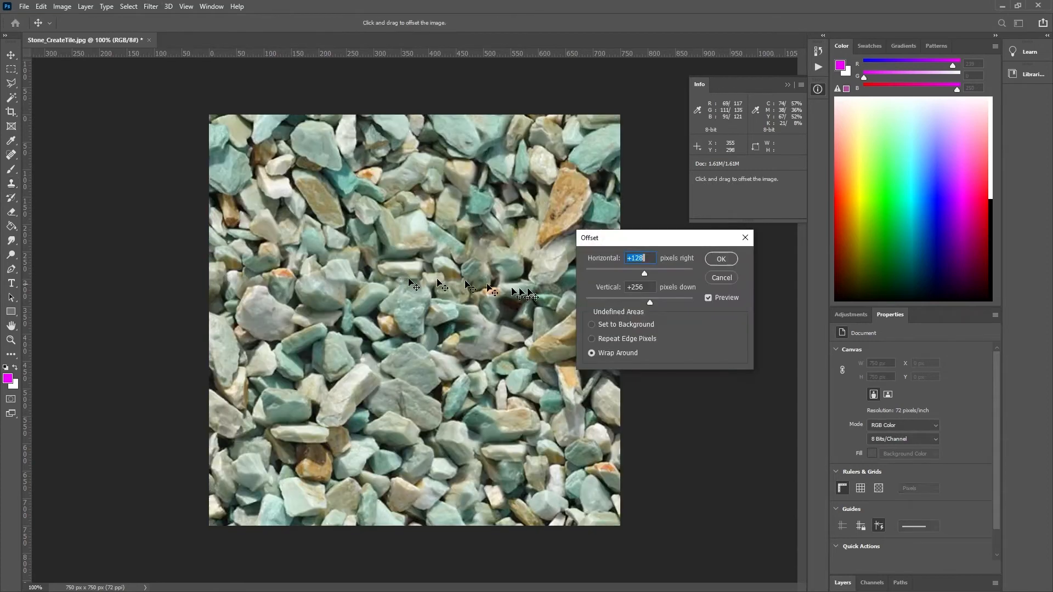
click(721, 259)
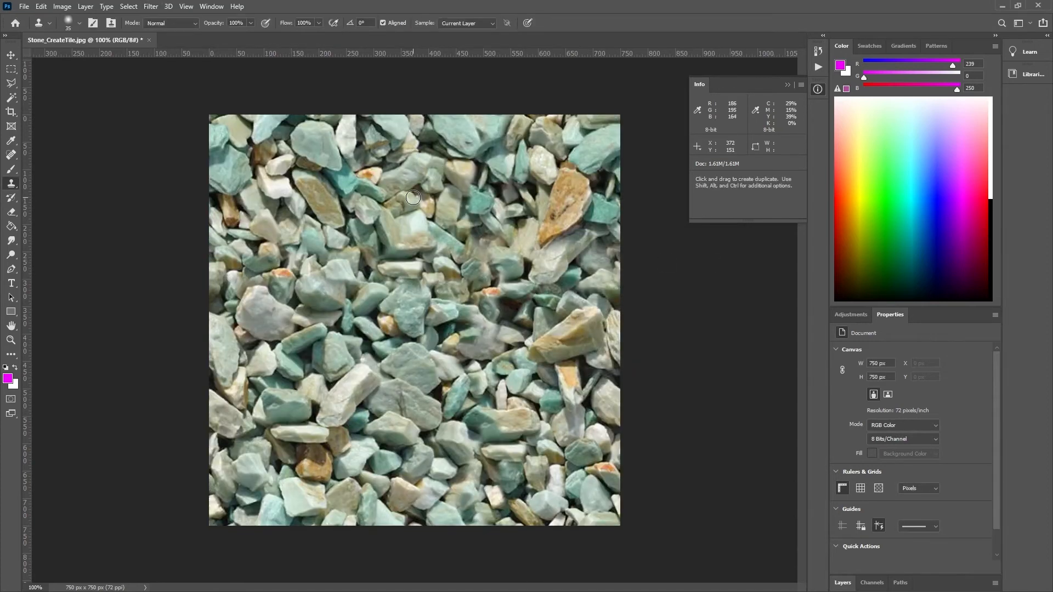
click(150, 6)
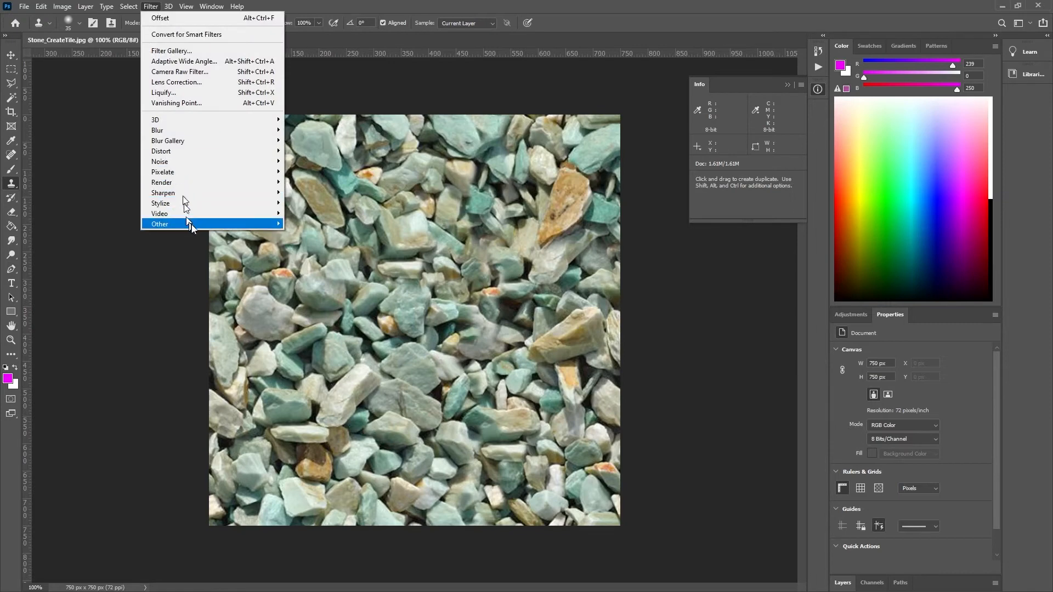
mouse_move(199, 226)
click(316, 276)
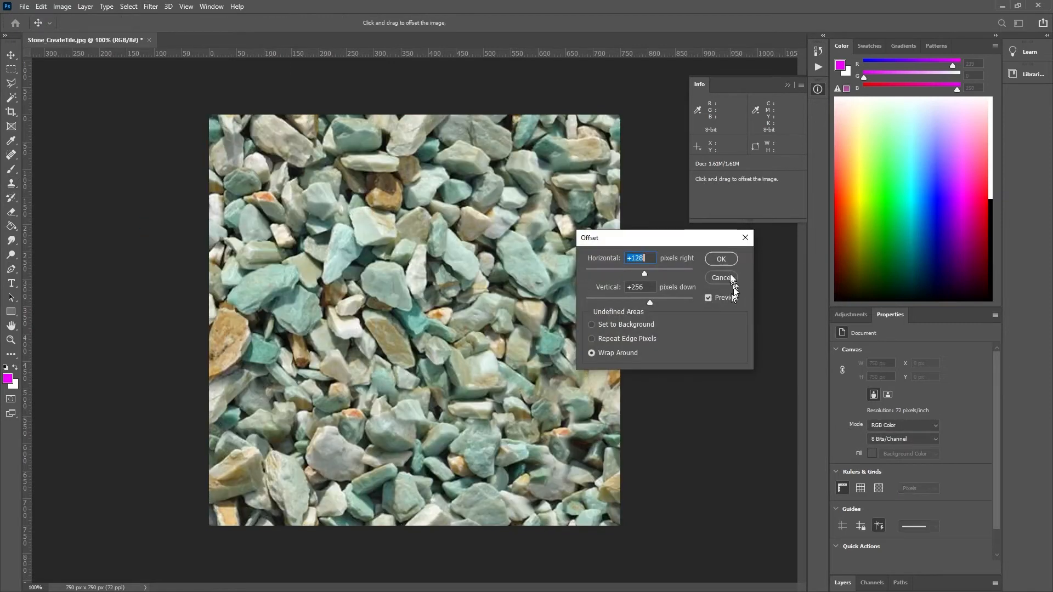
click(722, 260)
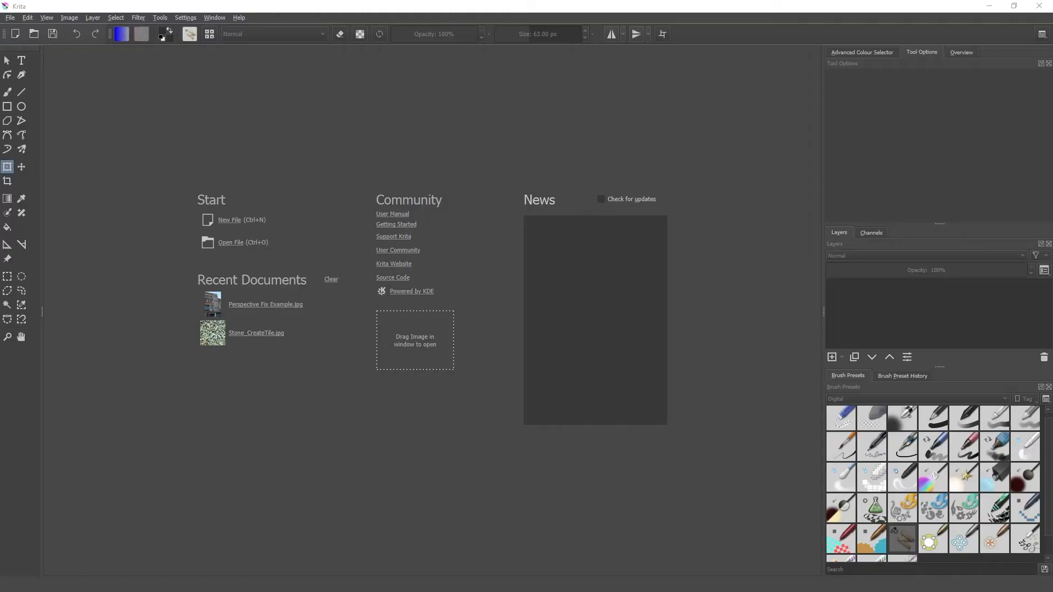
- Switch to Krita and open Perspective Fix Example.jpg from the TilingTextures folder
key(alt+Tab)
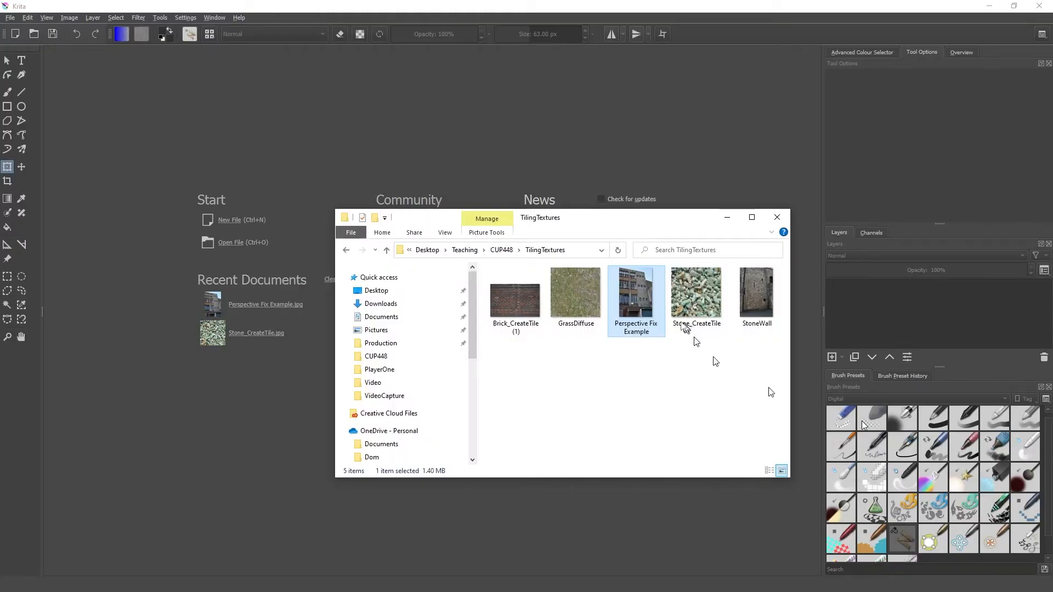
drag(604, 218, 532, 257)
drag(565, 332, 225, 181)
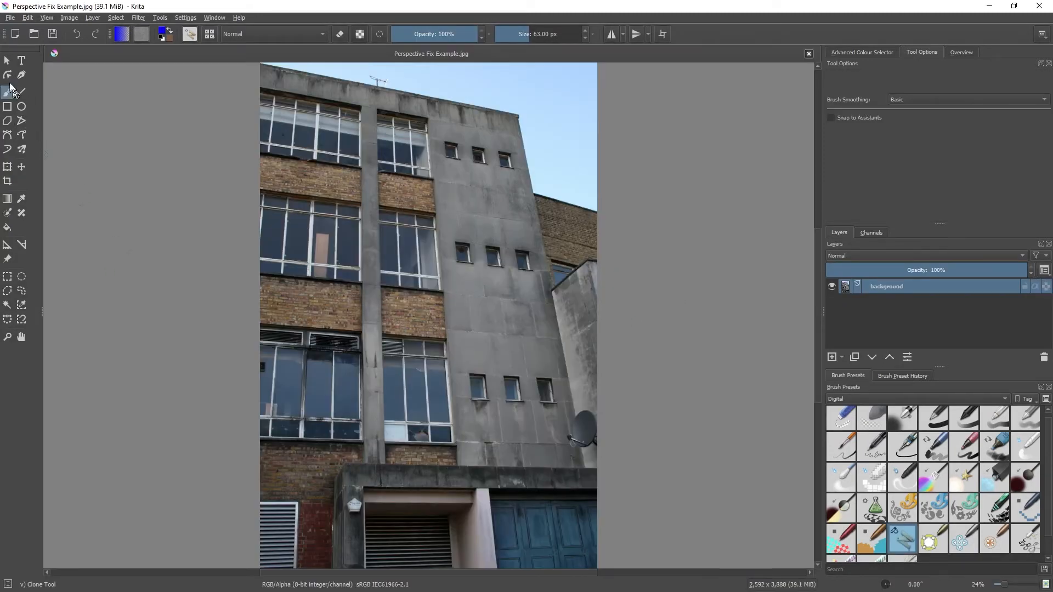
- Set the background layer's opacity to 51%
click(7, 62)
scroll(396, 273, down, 2)
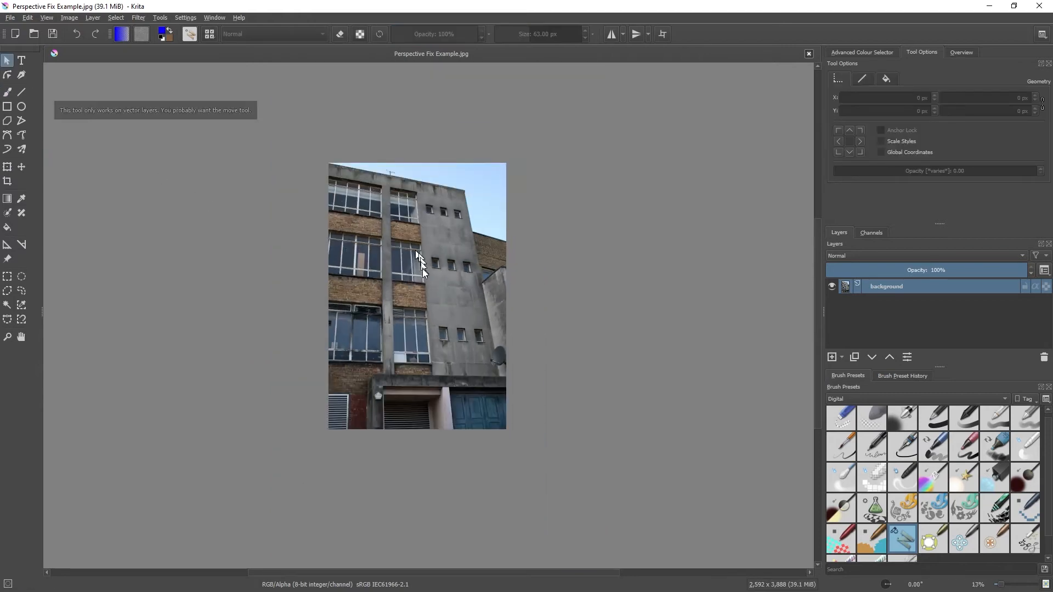
scroll(423, 268, down, 1)
scroll(414, 255, up, 1)
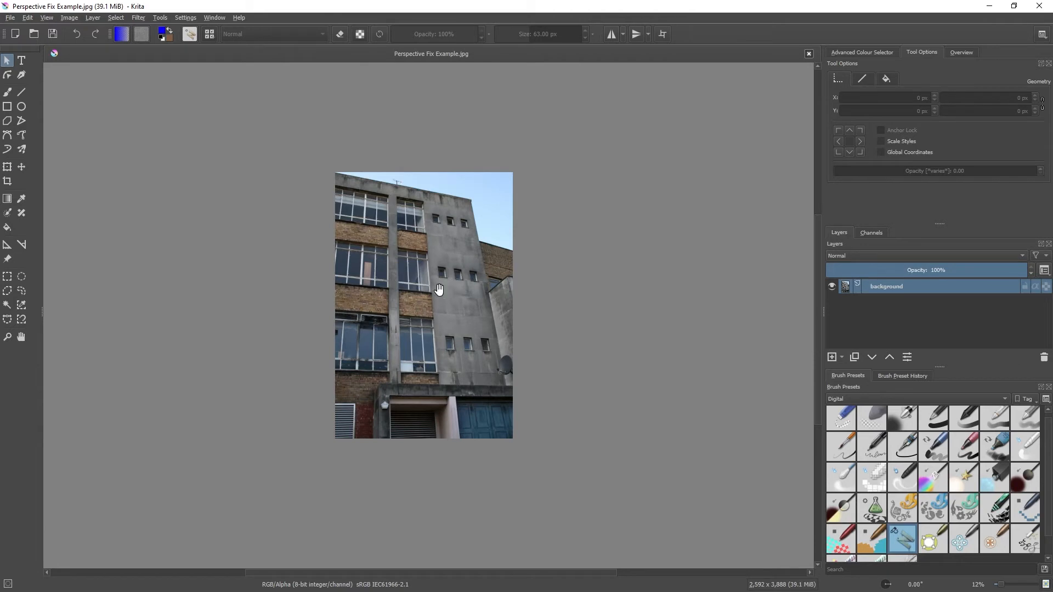
drag(439, 289, 456, 317)
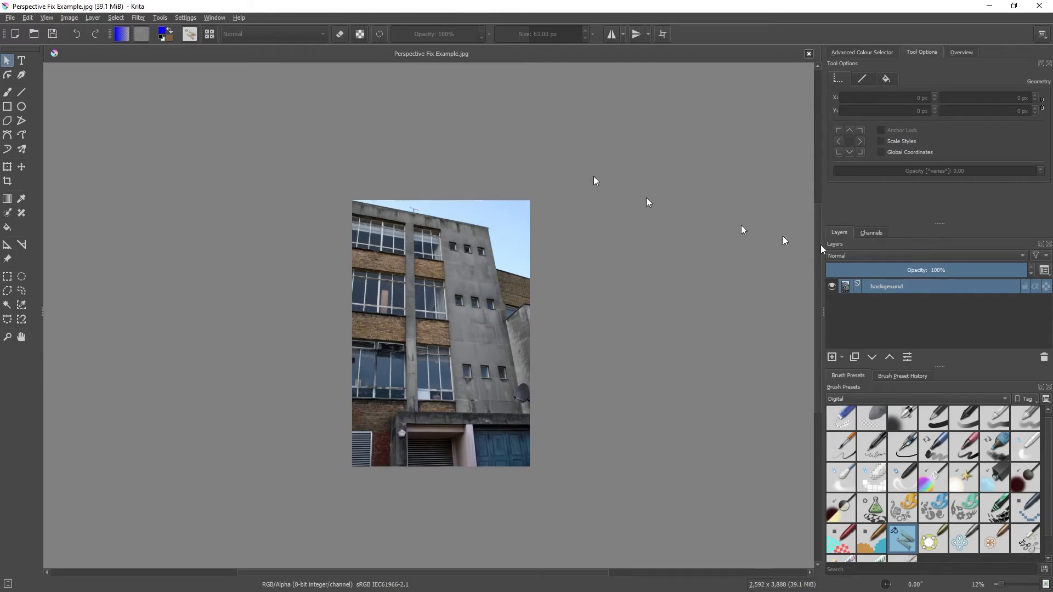
click(928, 271)
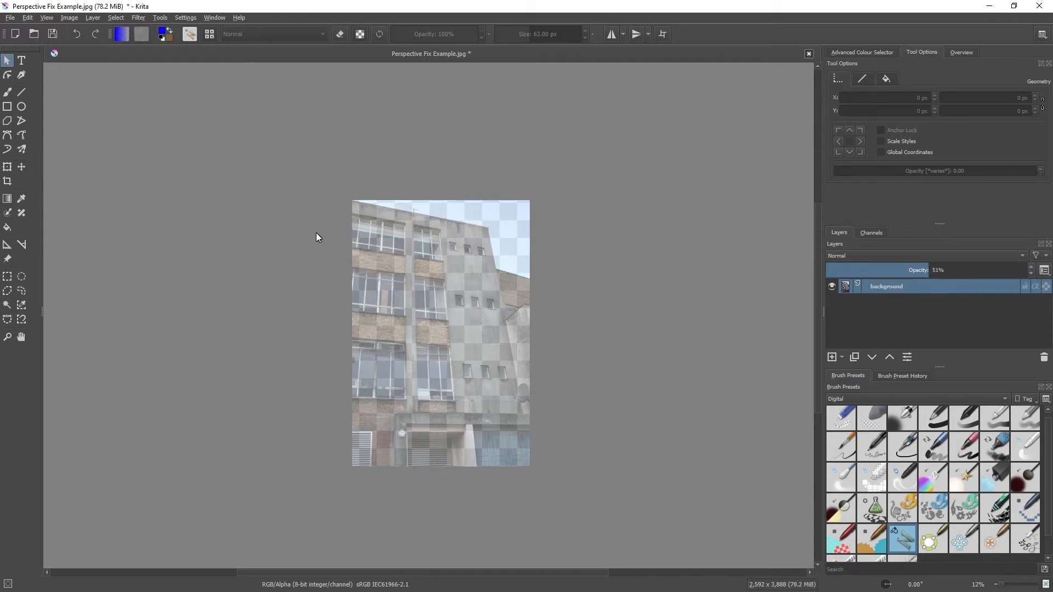
- Start a perspective transform of the background layer and pull its two upper corners outward until the building's roofline and right wall edge are straight
click(7, 167)
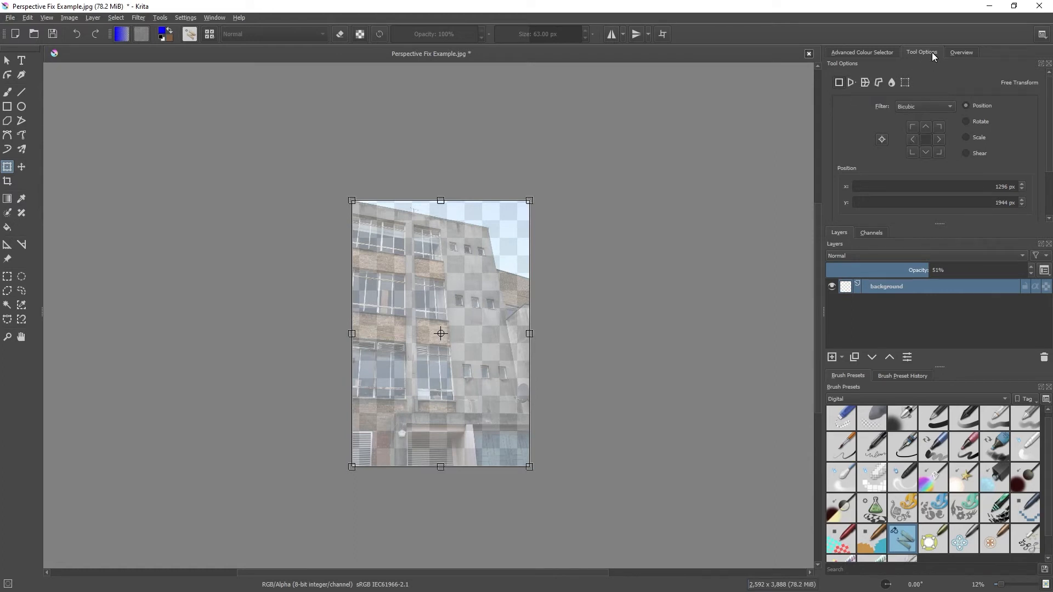
click(852, 82)
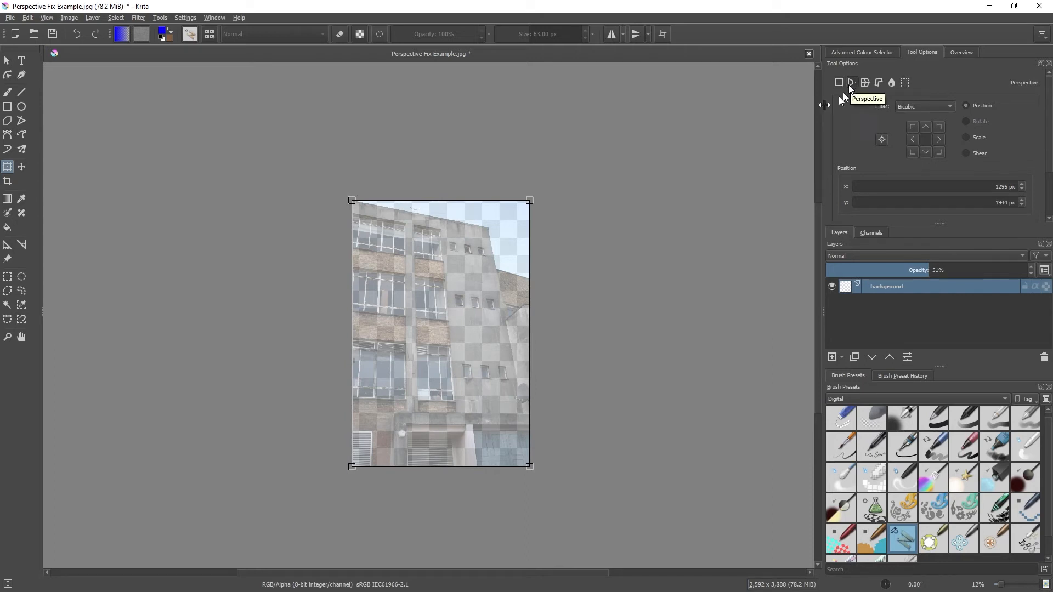
drag(531, 202, 611, 140)
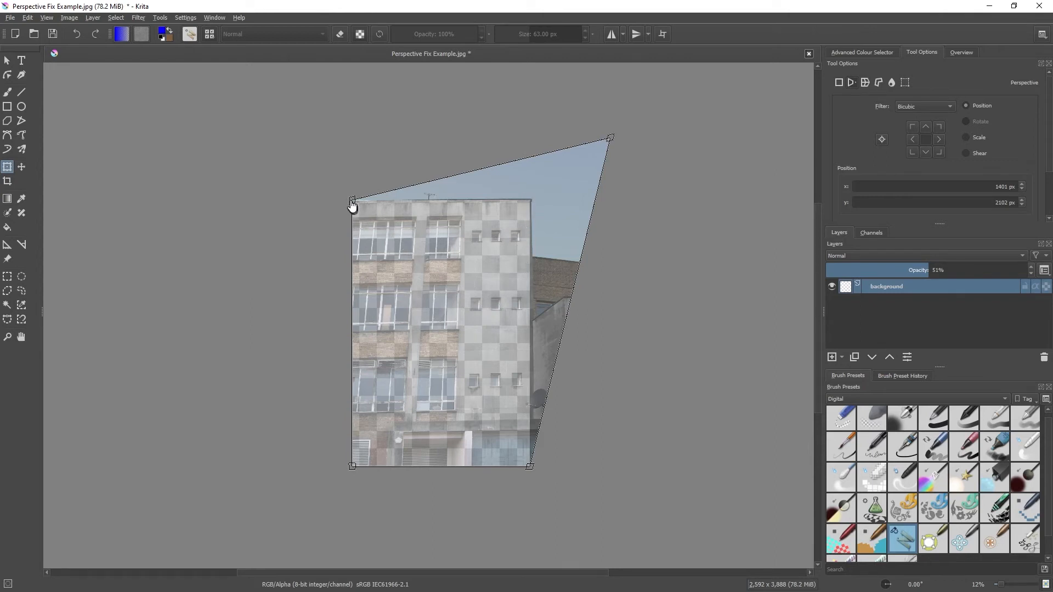
drag(353, 204, 328, 207)
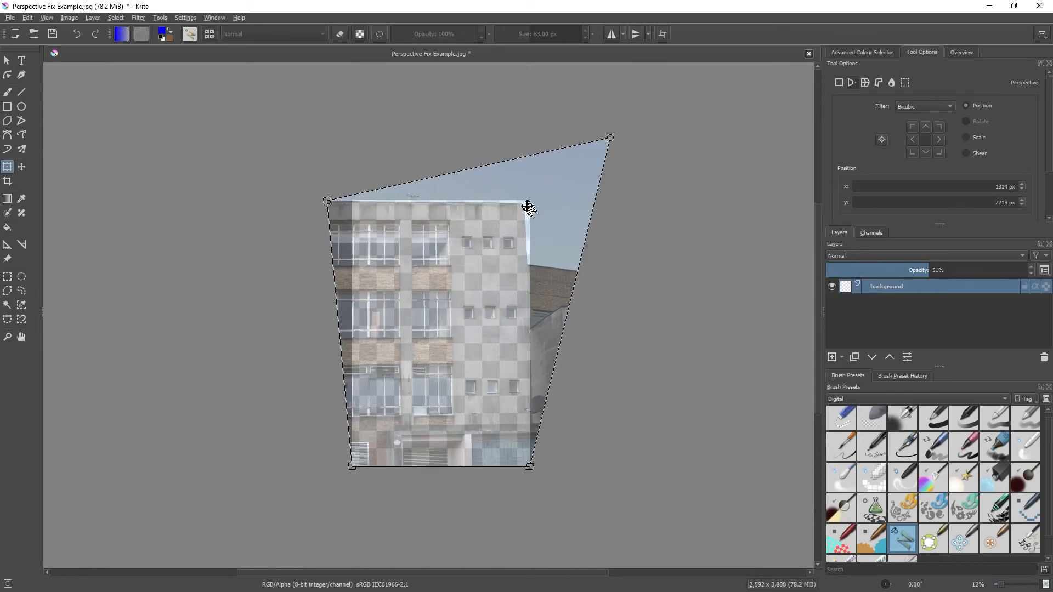
drag(611, 142, 627, 133)
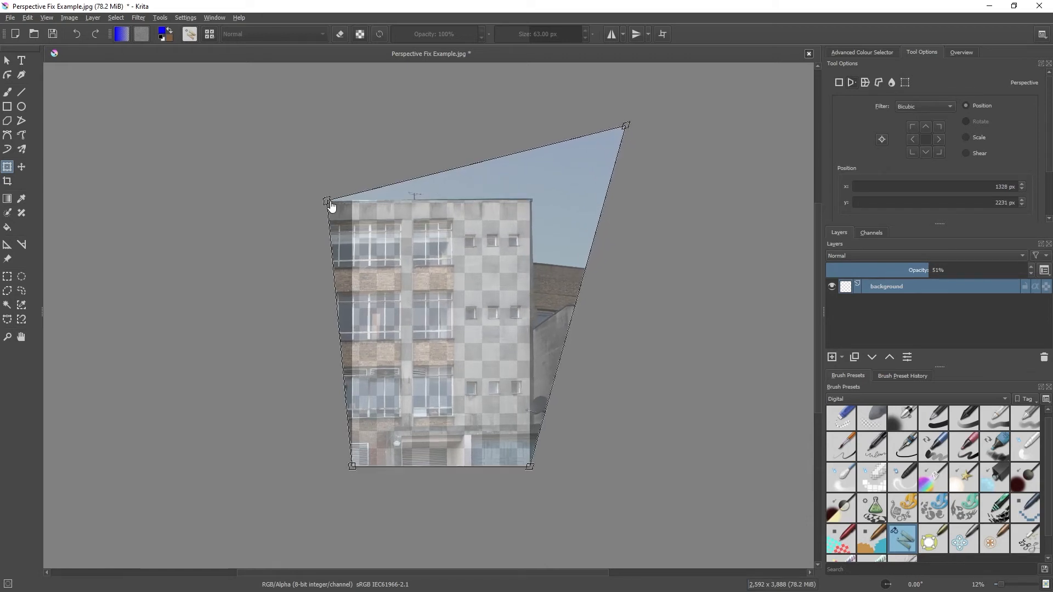
drag(329, 204, 326, 205)
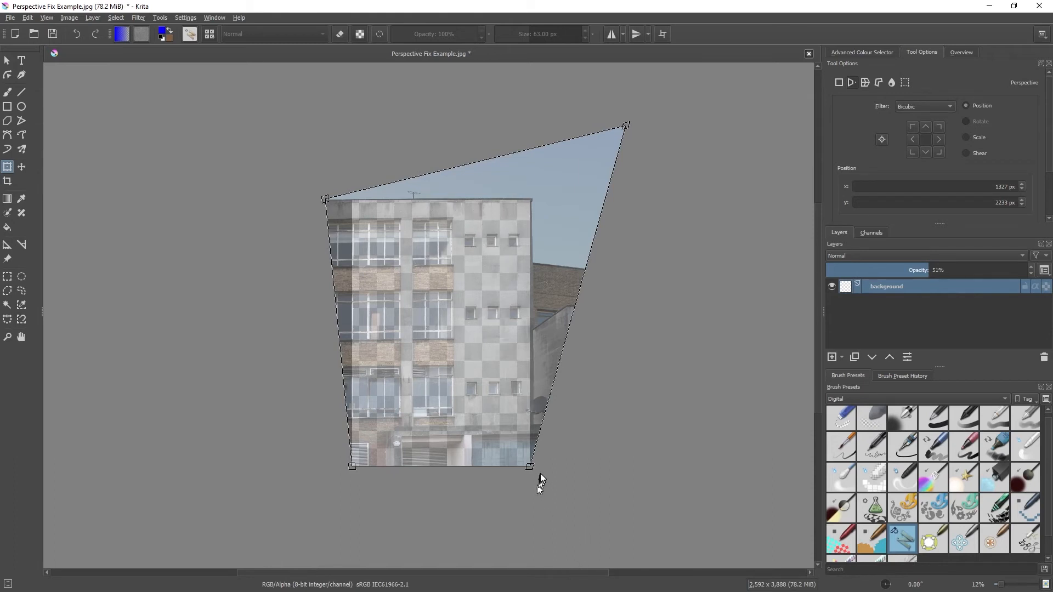
- Fine-tune the two lower corners of the perspective transform, apply it, and raise the background layer's opacity
mouse_move(531, 470)
mouse_down()
mouse_move(546, 468)
mouse_move(526, 470)
mouse_up()
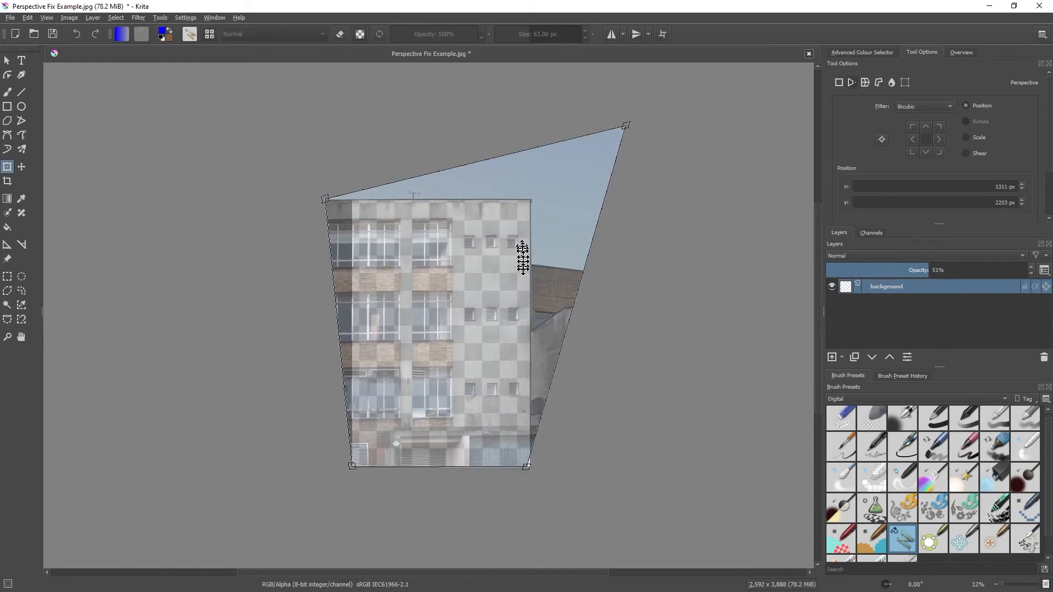
drag(527, 470, 529, 470)
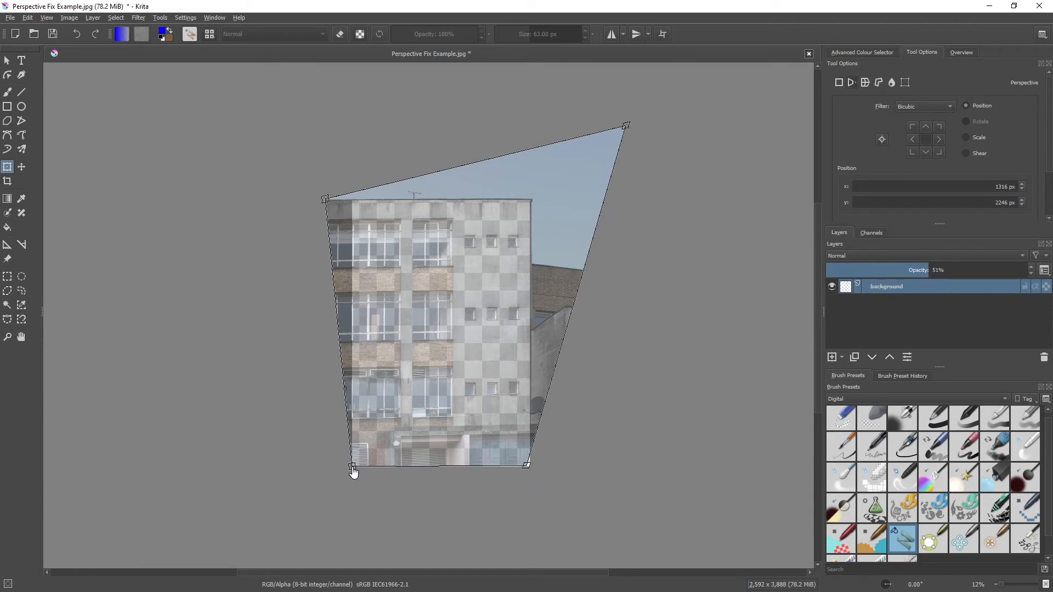
mouse_move(352, 471)
mouse_down()
mouse_move(362, 475)
mouse_move(355, 461)
mouse_move(384, 449)
mouse_move(350, 477)
mouse_move(354, 469)
mouse_up()
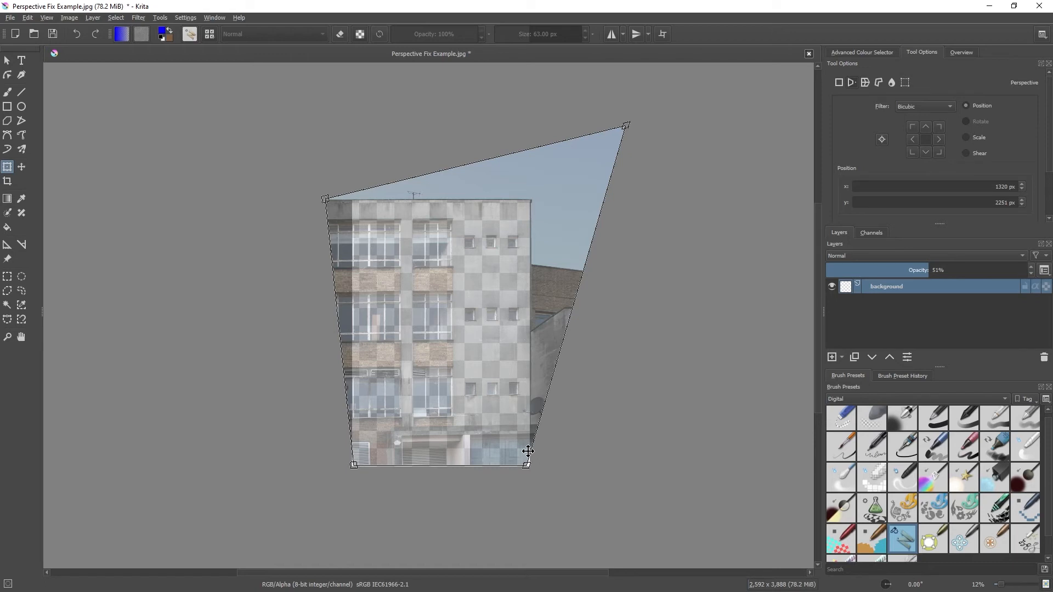
key(Return)
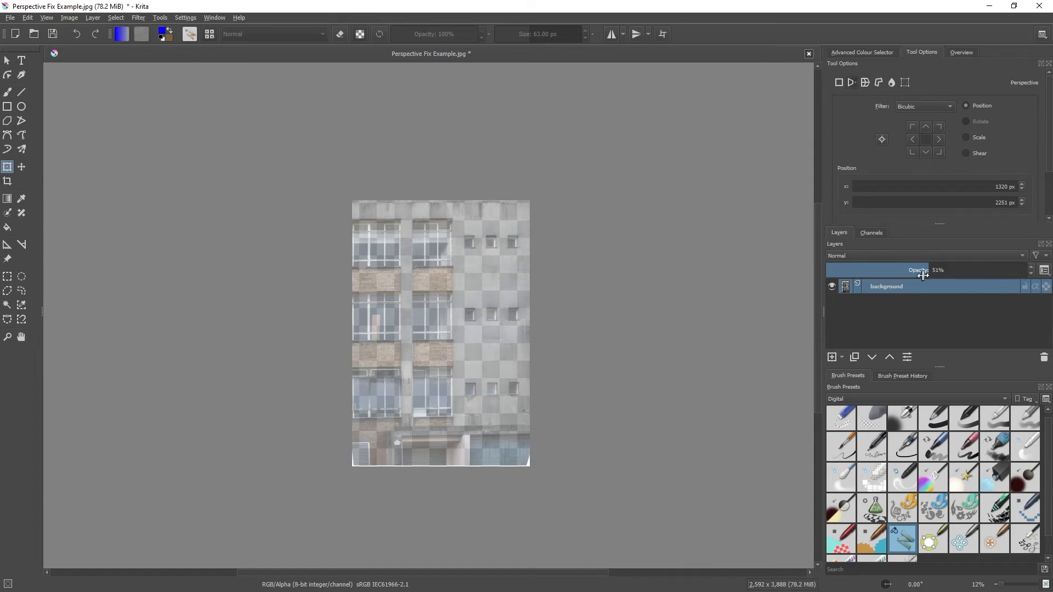
drag(923, 276, 1028, 272)
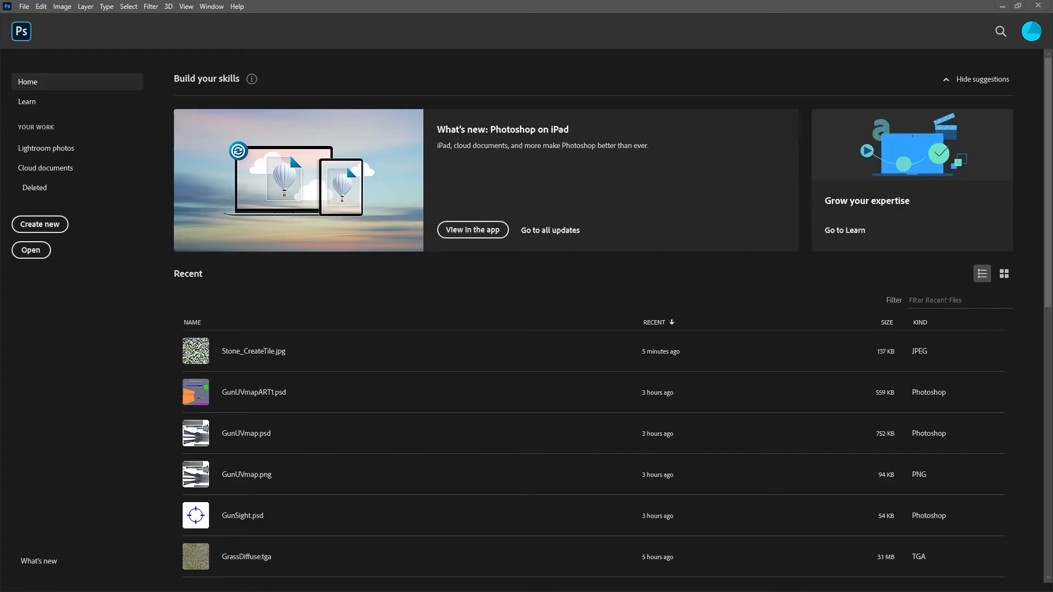
- Switch to Photoshop and open Perspective Fix Example.jpg from the TilingTextures folder
drag(0, 263, 611, 225)
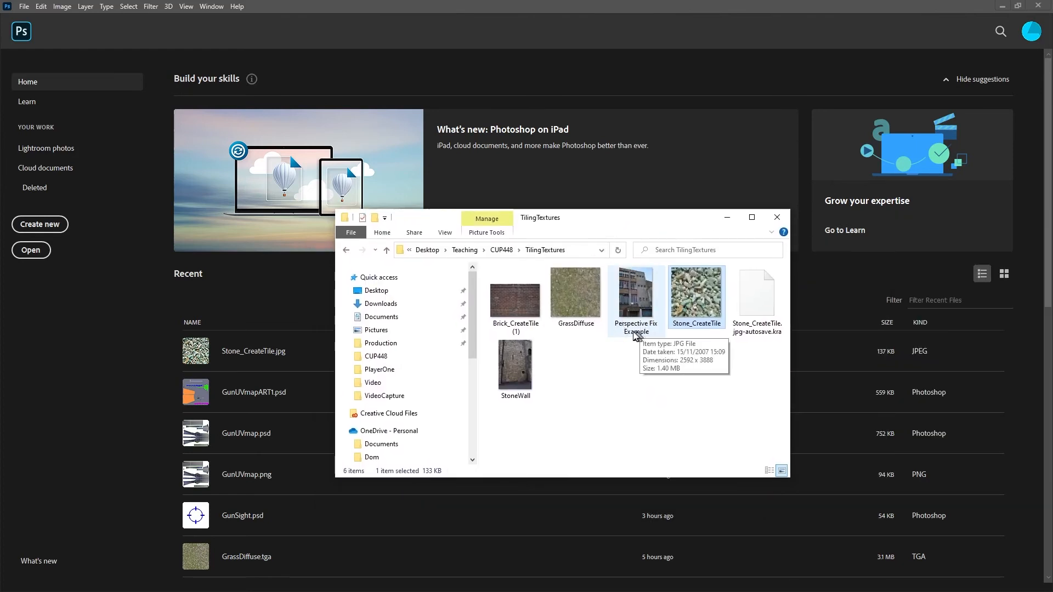
click(635, 305)
drag(637, 307, 266, 297)
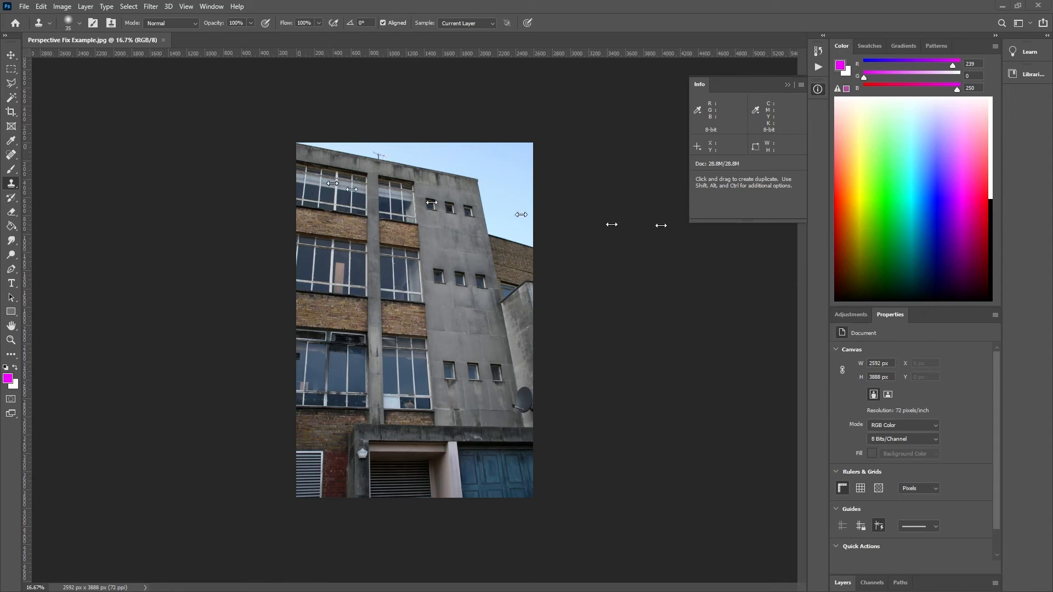
- Activate the Perspective Crop Tool for the building photo
click(12, 114)
right_click(13, 115)
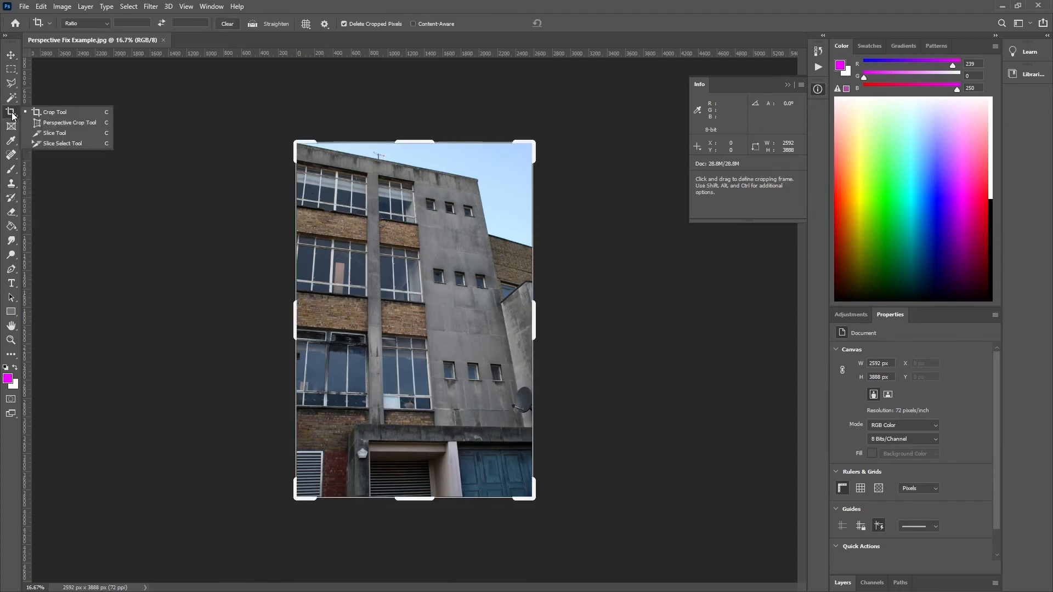
click(67, 123)
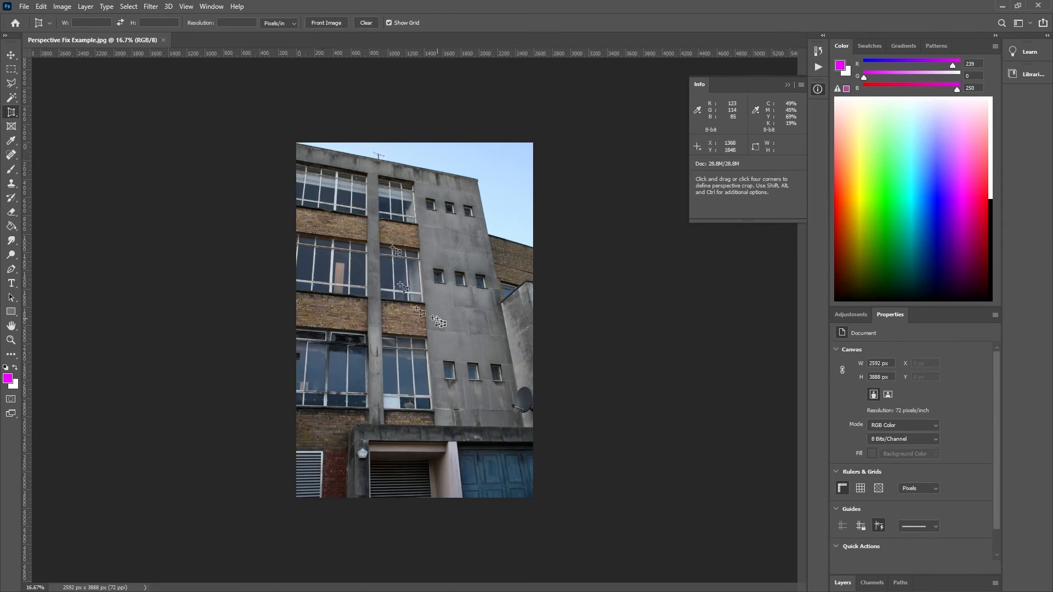
- Outline a perspective crop around the second-column window and the brick panels above and below it
click(364, 216)
click(420, 225)
click(428, 337)
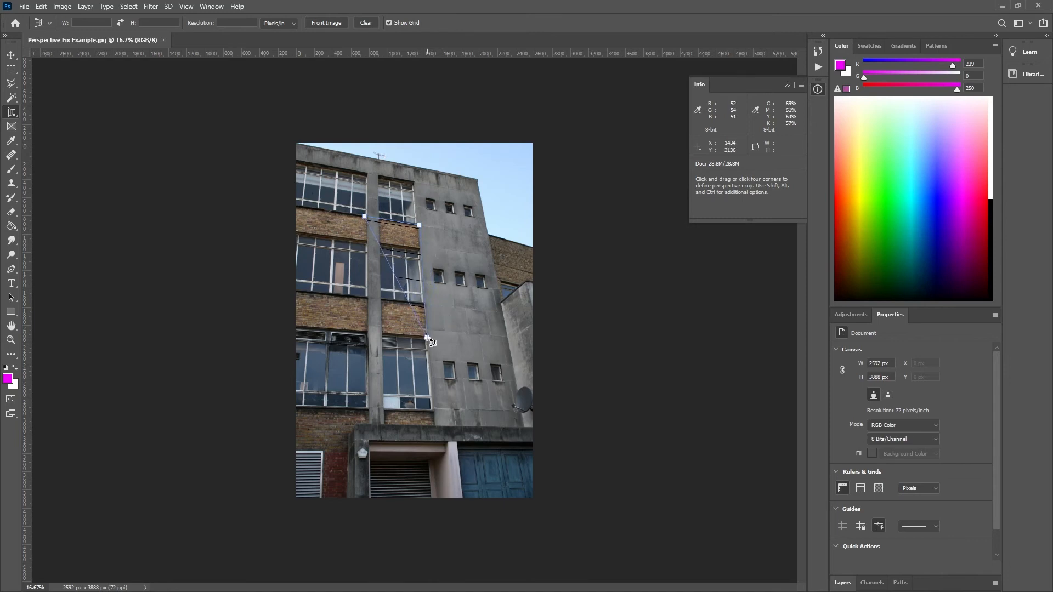
click(366, 333)
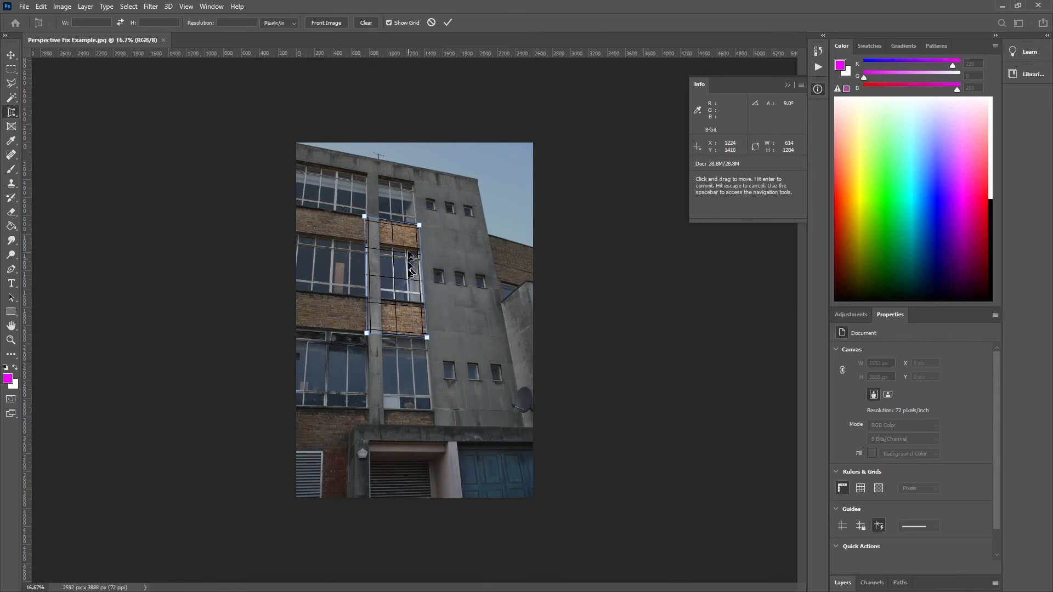
- Fit the perspective crop's four corners to the facade's roofline, right wall edge and the ledge above the ground floor, apply the crop, and undo it
drag(366, 218, 337, 153)
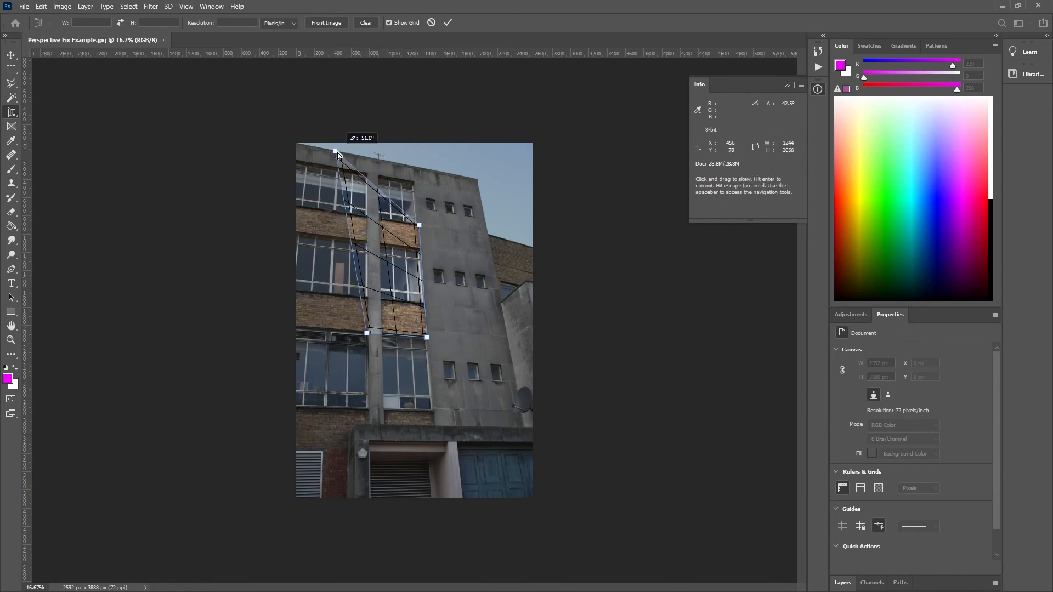
drag(420, 225, 480, 179)
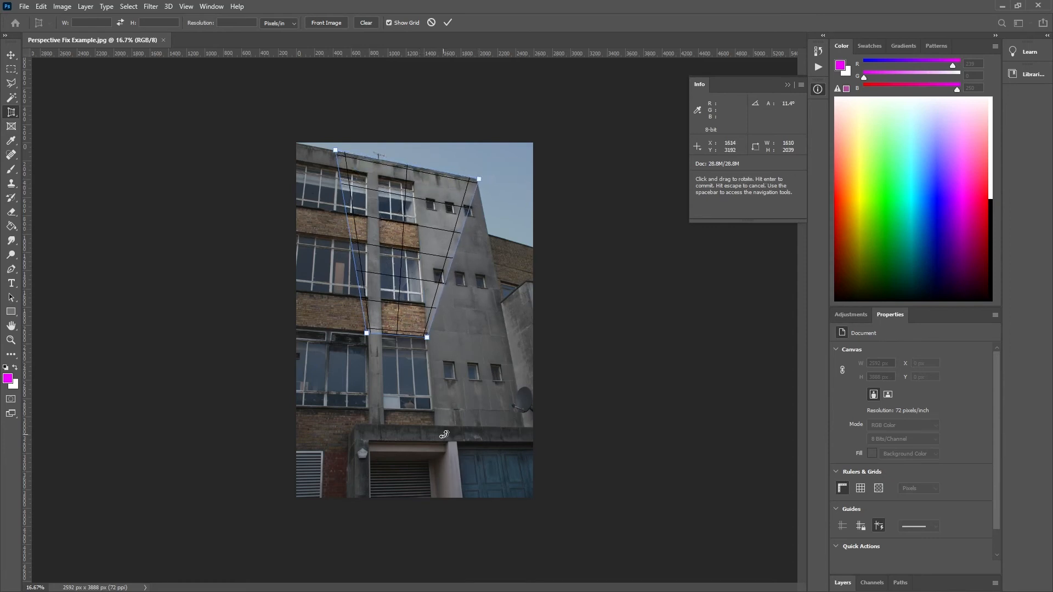
drag(427, 337, 523, 429)
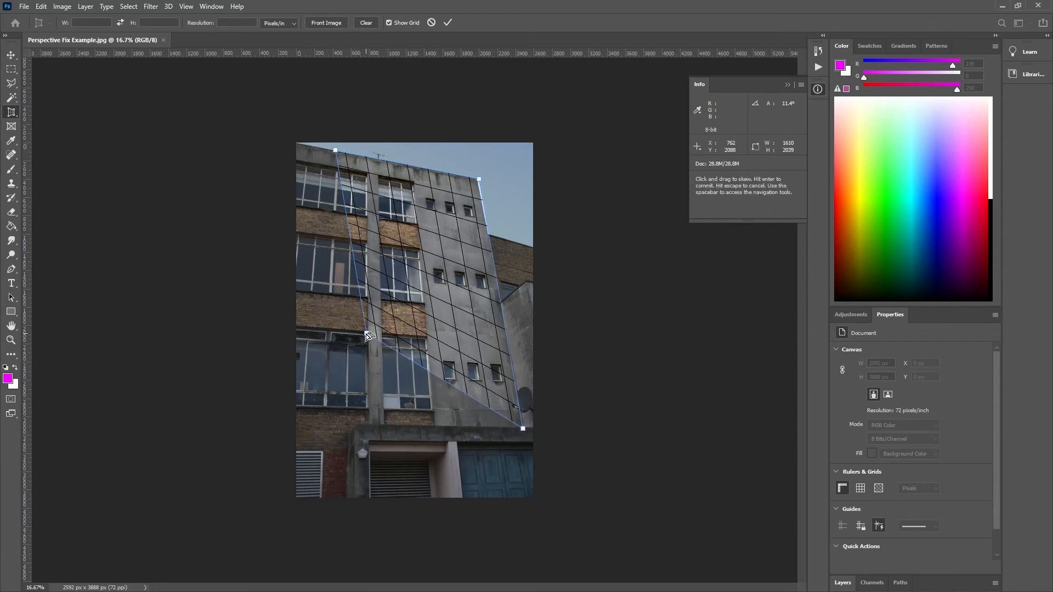
drag(368, 335, 320, 427)
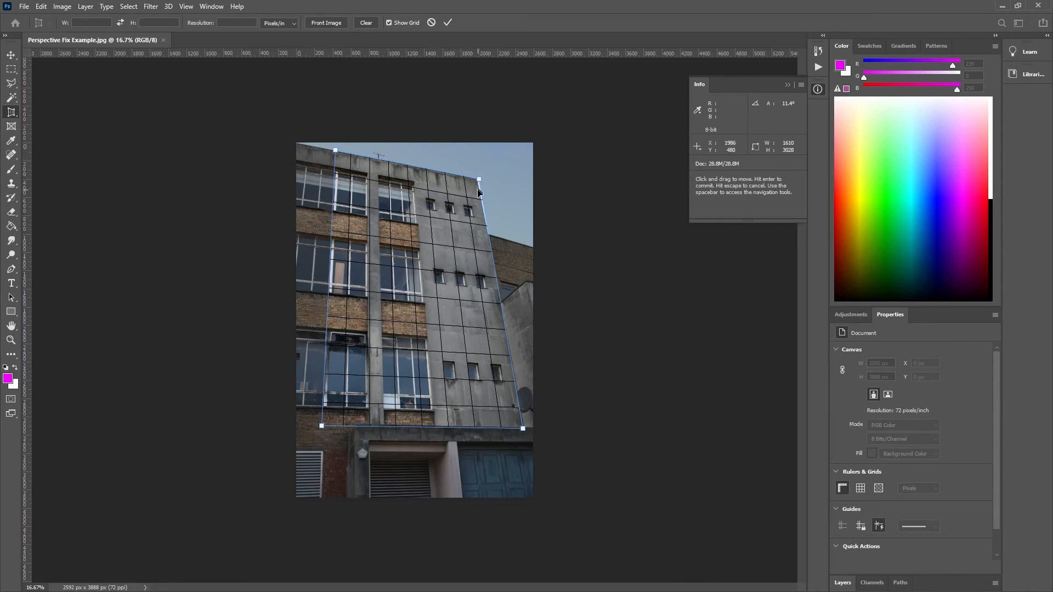
drag(479, 181, 475, 179)
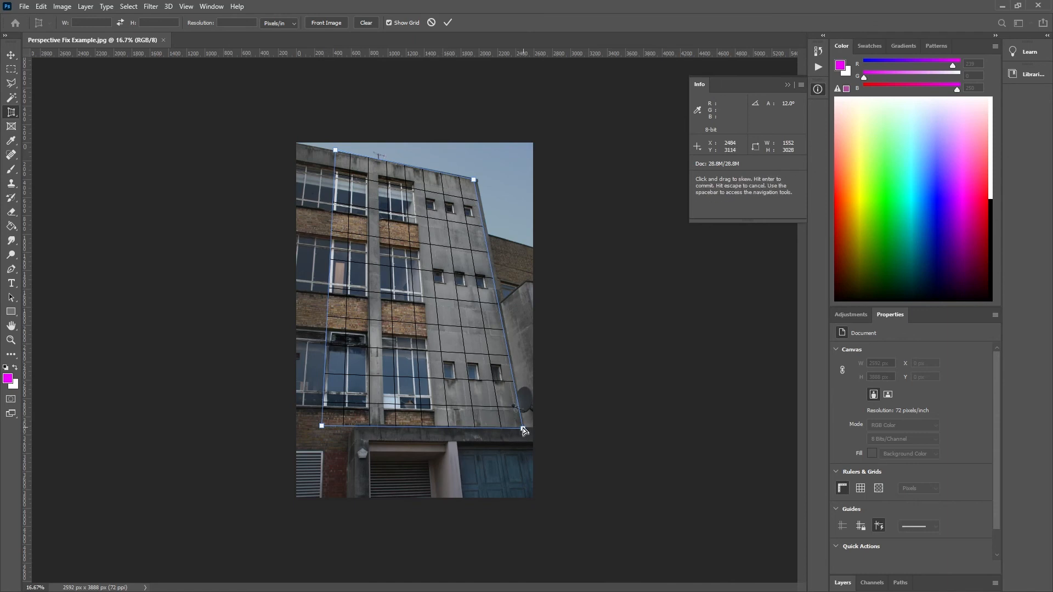
drag(524, 431, 522, 429)
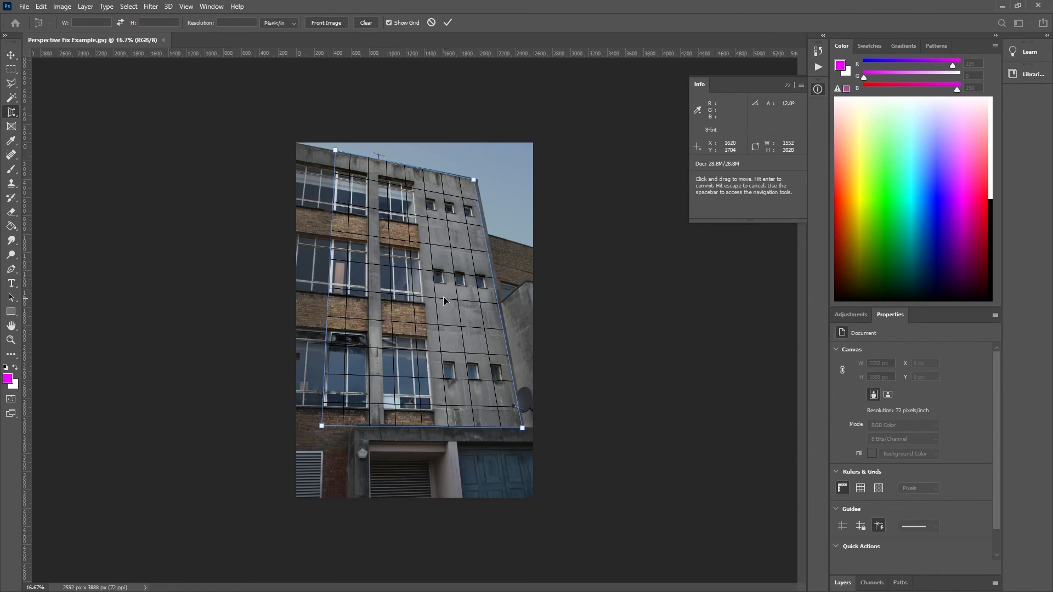
key(Return)
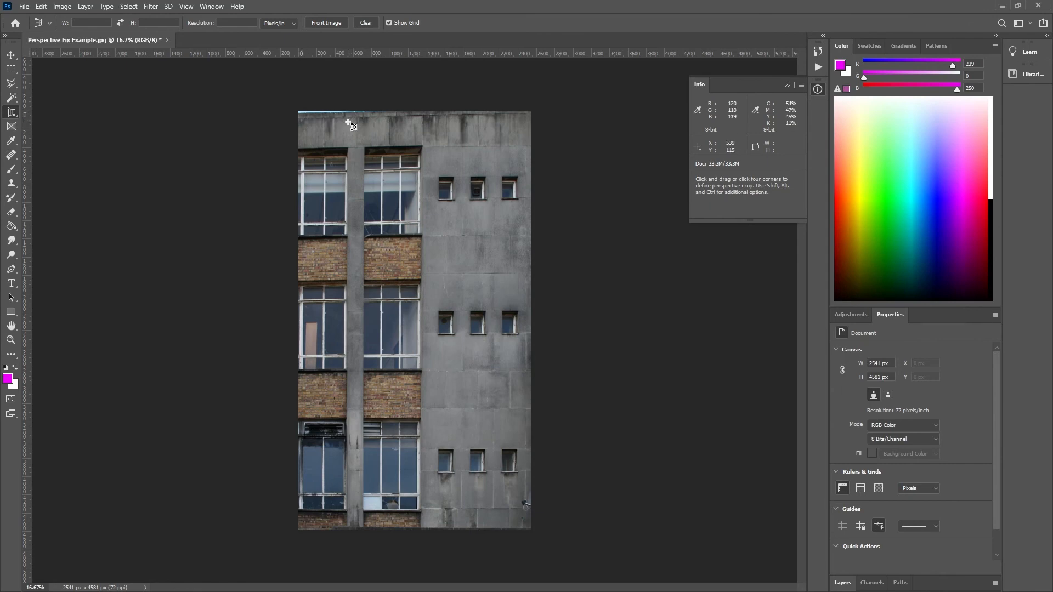
key(ctrl+z)
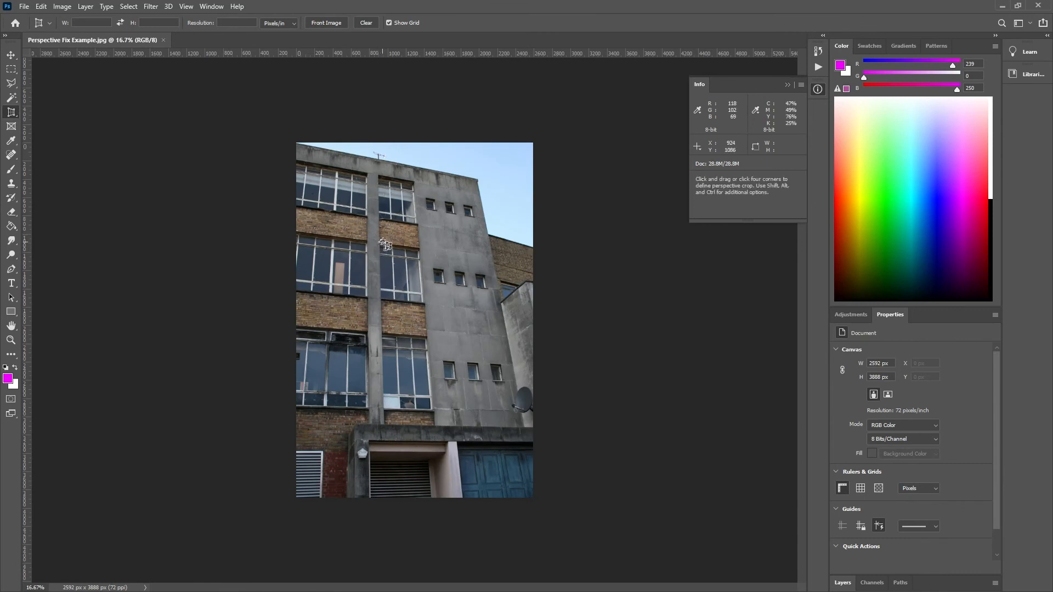
- Draw a new perspective crop box, fit its corners to the facade's roofline, right wall edge and ground-floor ledge, and apply the crop
drag(348, 168, 495, 393)
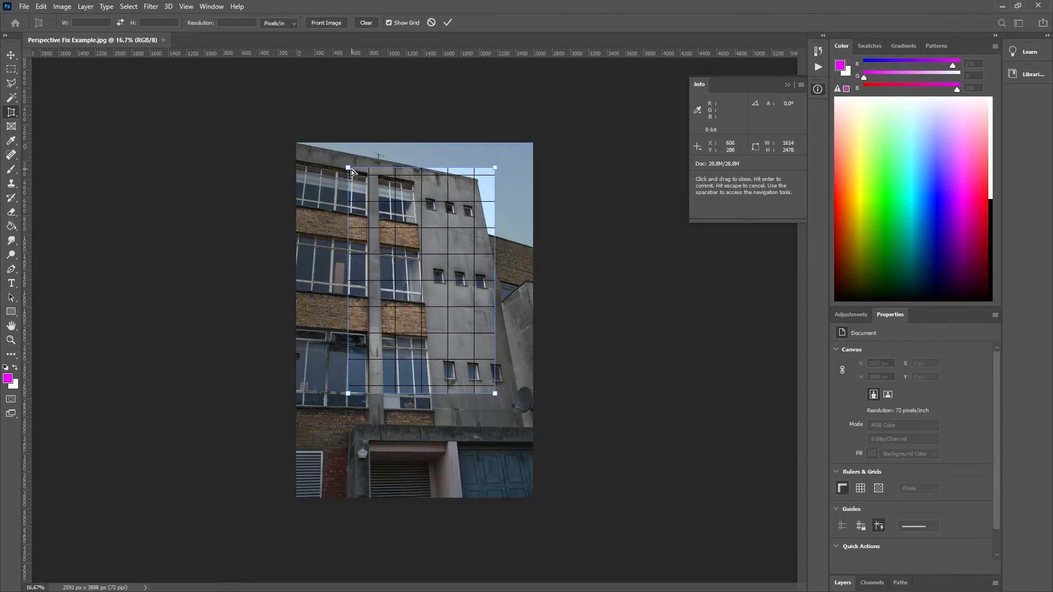
drag(351, 169, 337, 154)
drag(494, 167, 478, 180)
drag(495, 393, 523, 428)
drag(348, 393, 326, 423)
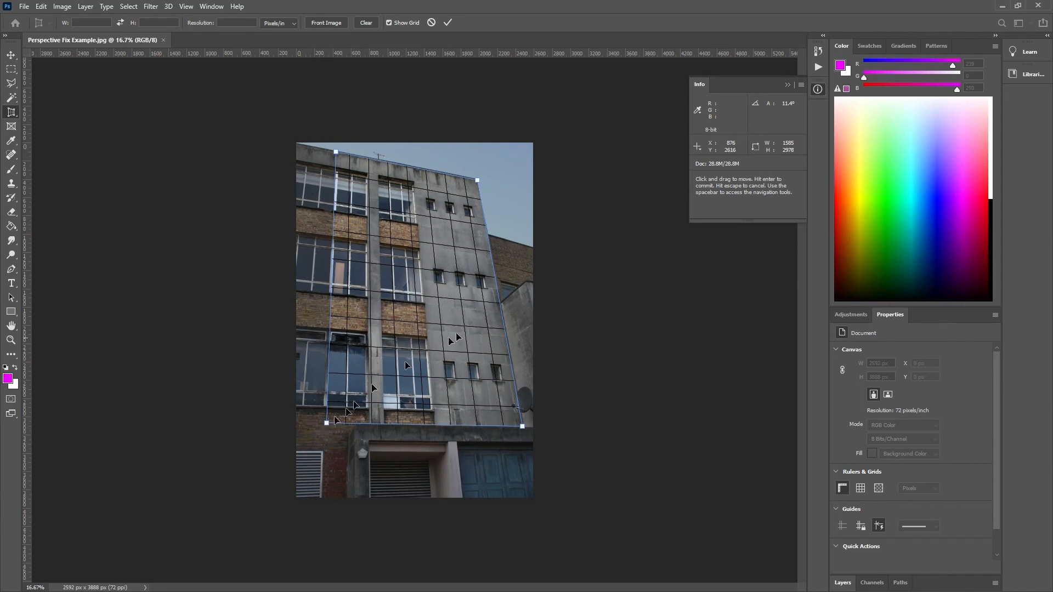
key(Return)
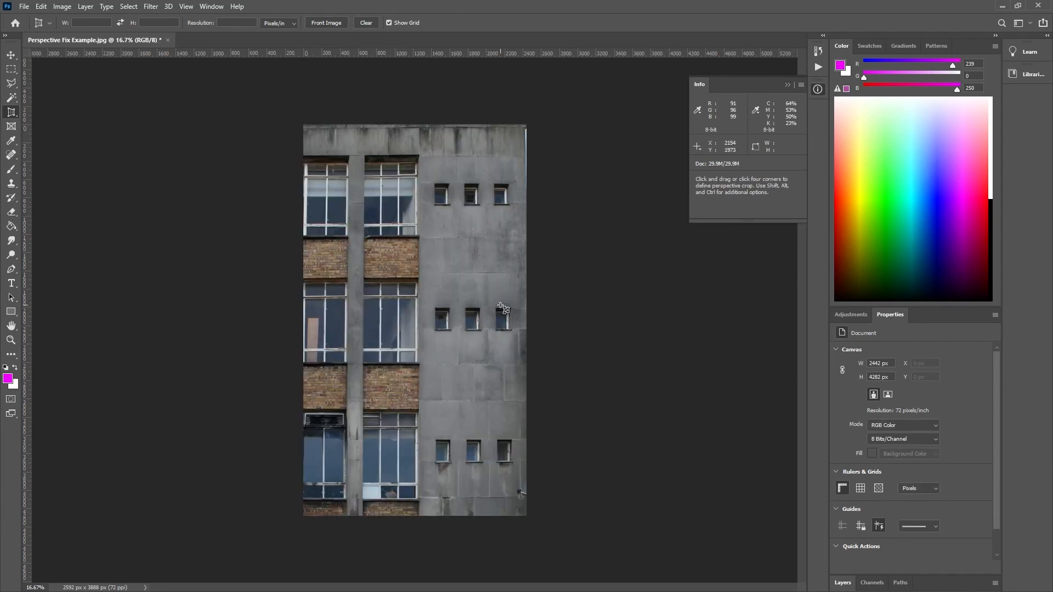